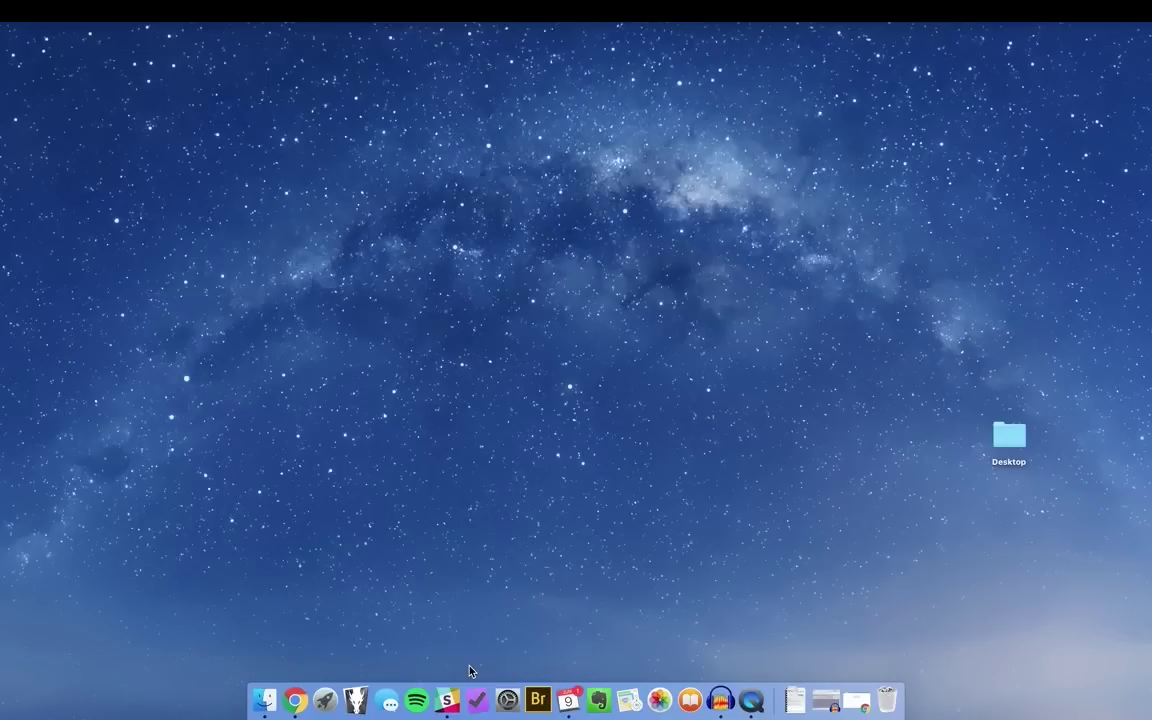
Load graphicstock.com in the browser.
click(856, 699)
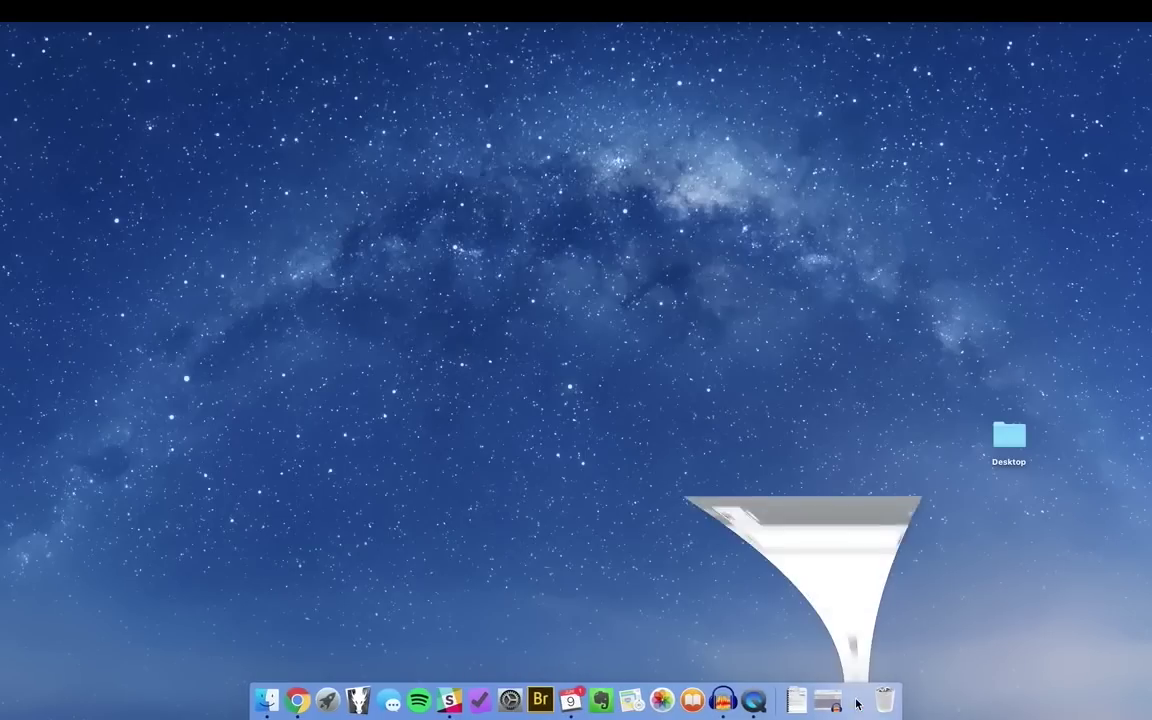
text(graphicsoti)
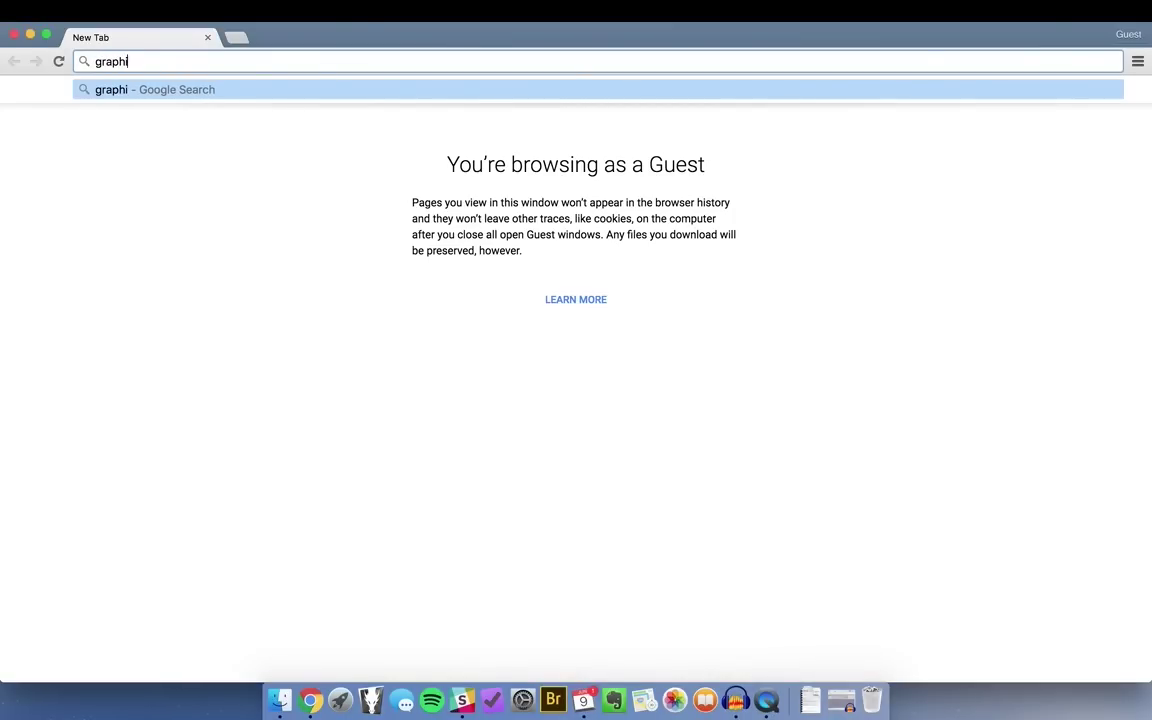
key(BackSpace)
key(BackSpace)
key(BackSpace)
text(tock.com)
key(Return)
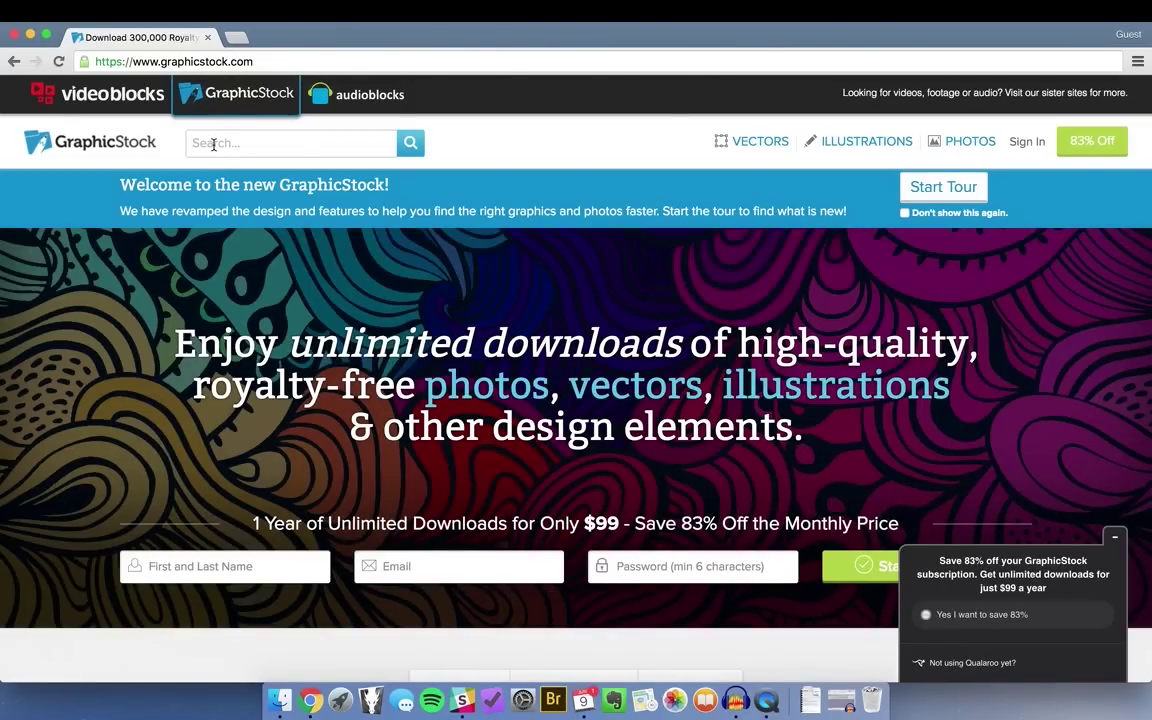
Search for 'elephant illustration' and open the sketch-style elephant's page.
click(213, 144)
text(elep)
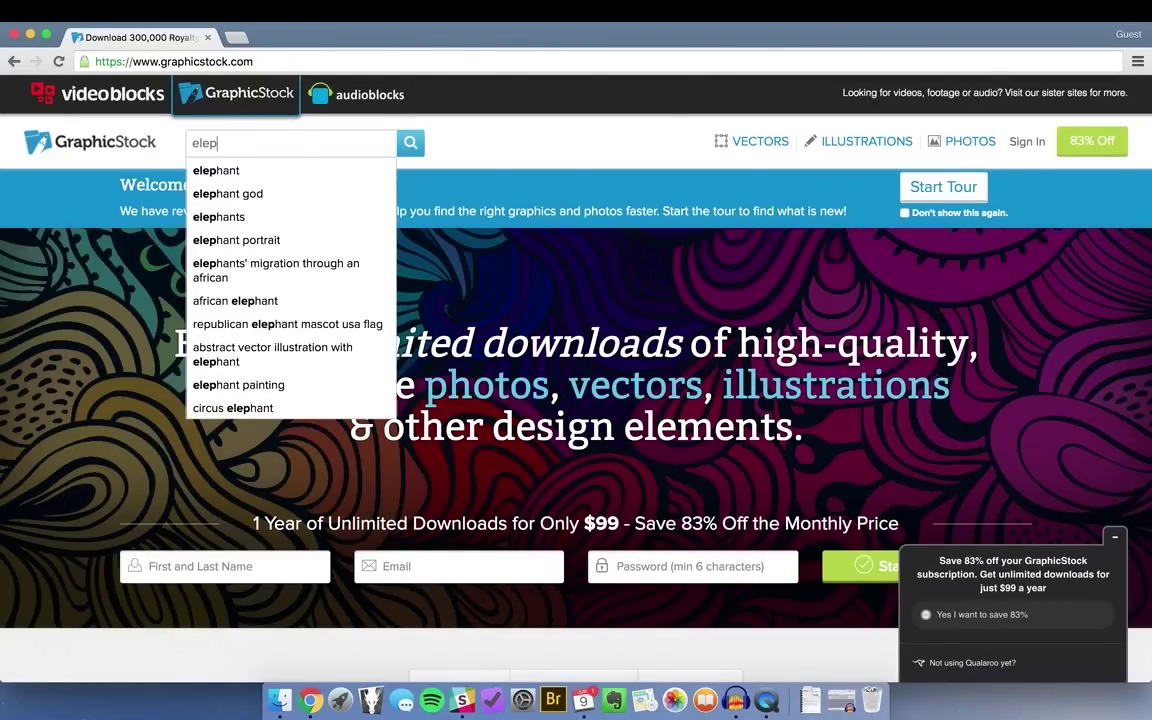
text(hant illustration)
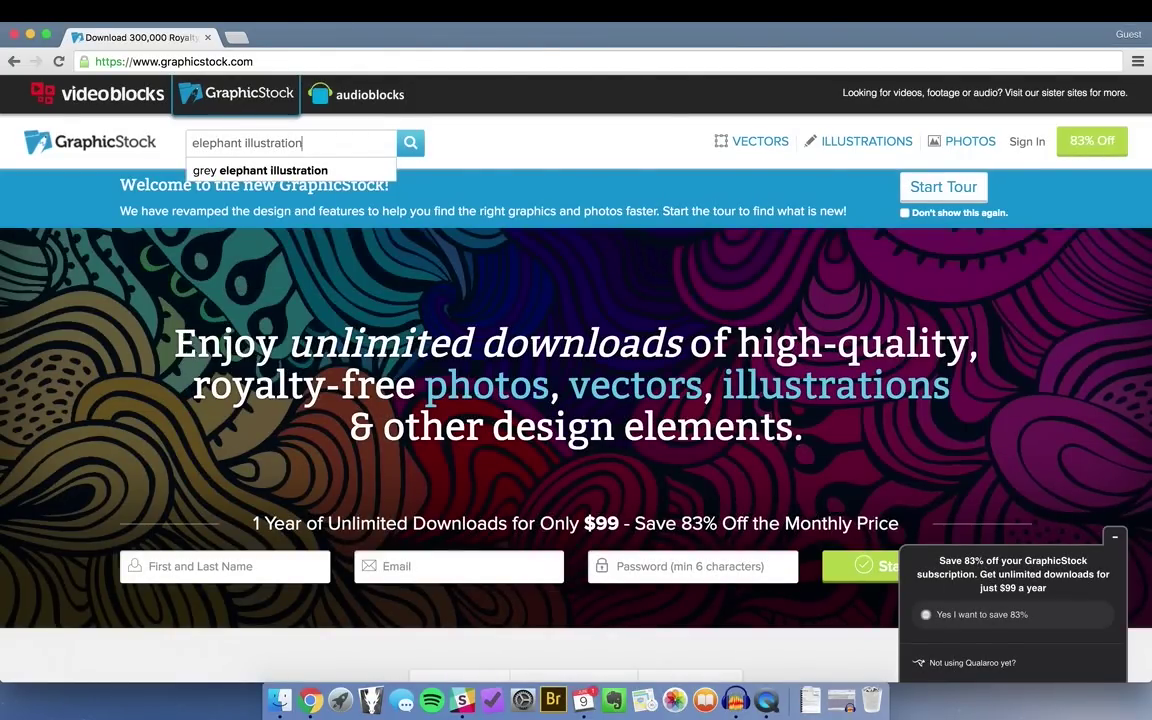
key(Return)
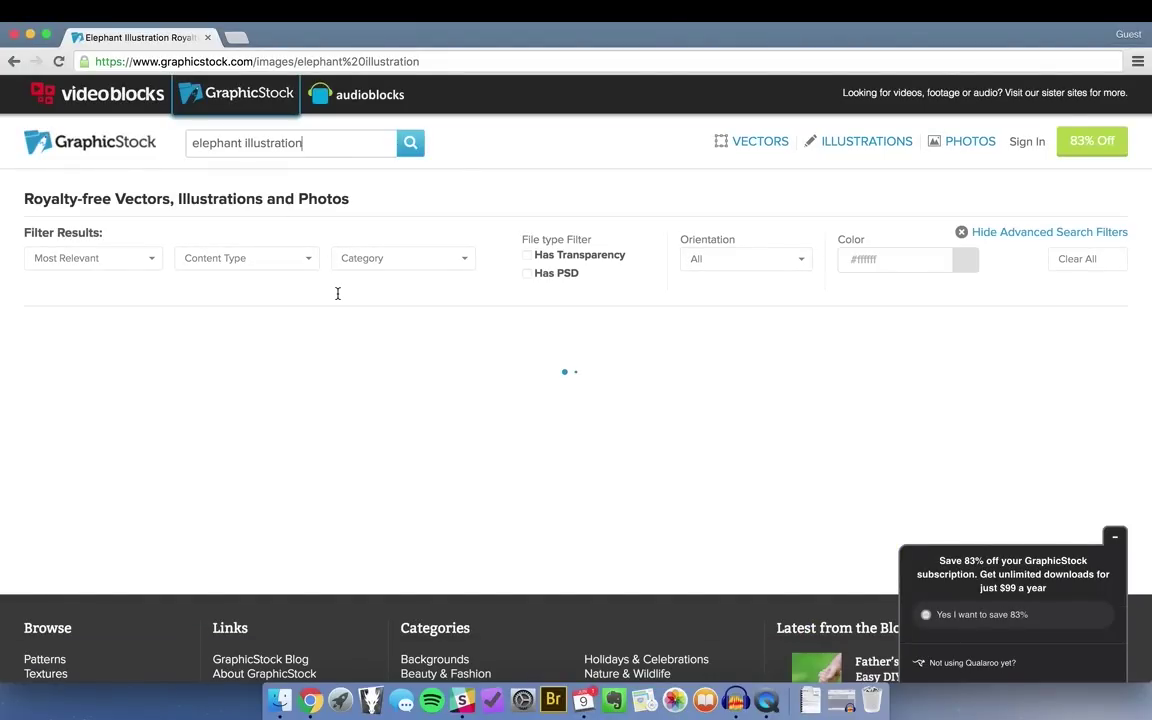
mouse_move(706, 383)
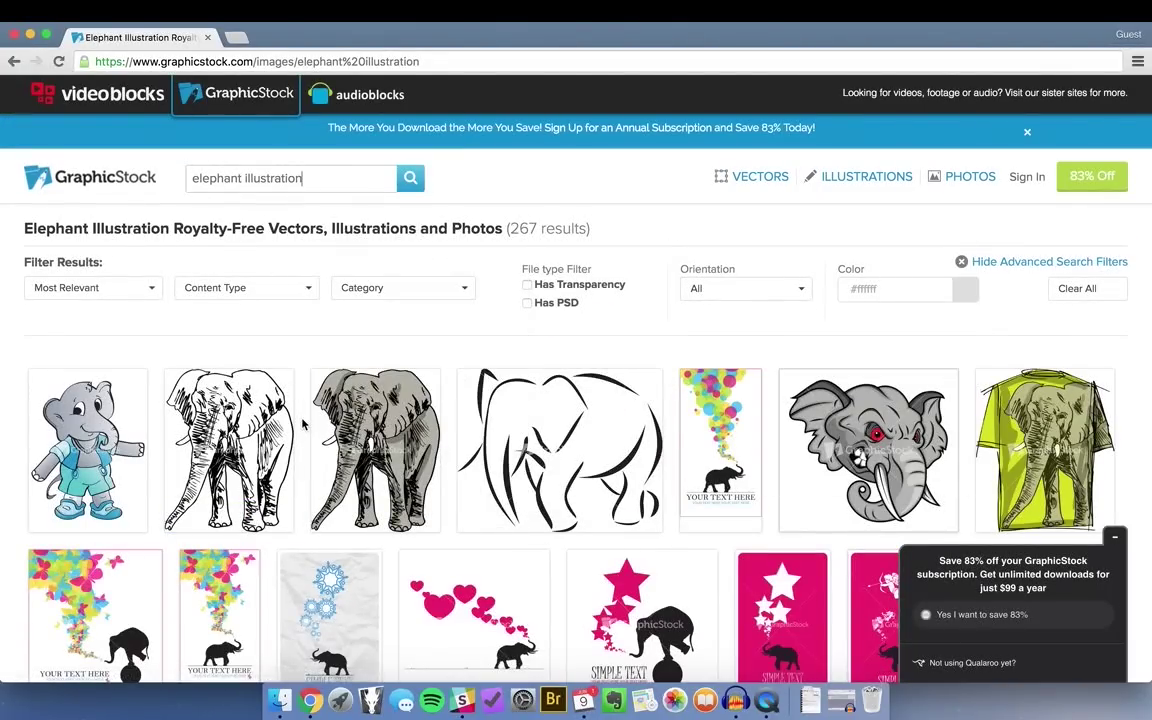
mouse_move(224, 384)
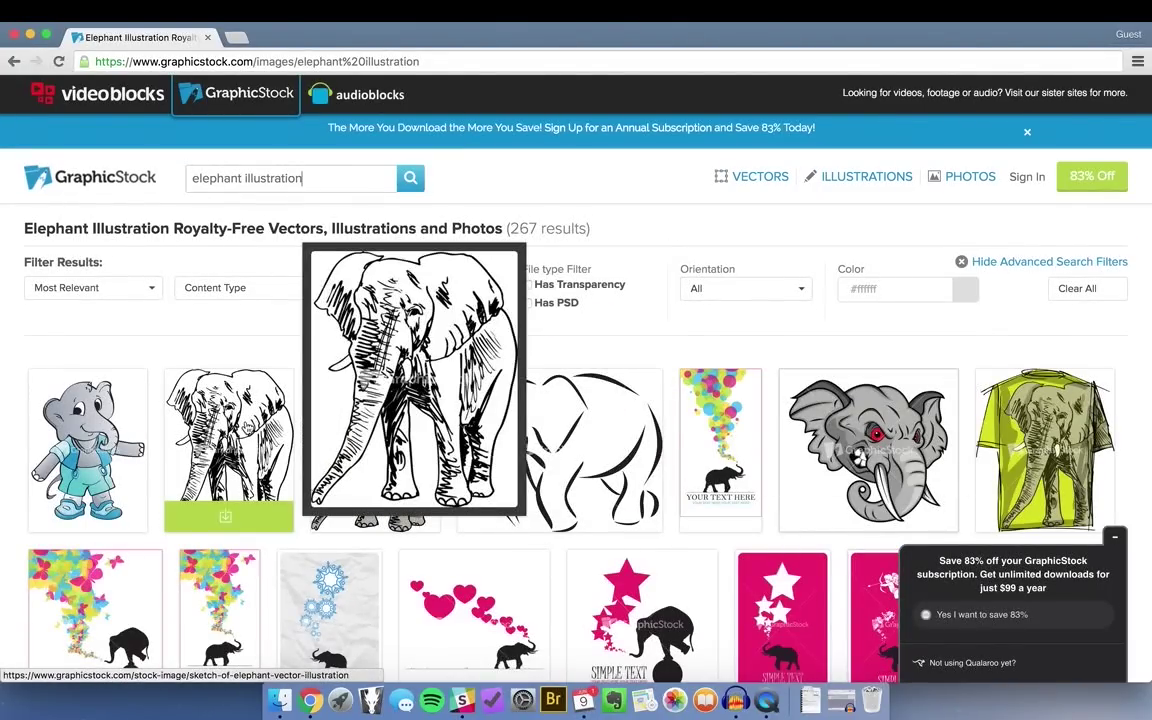
click(207, 388)
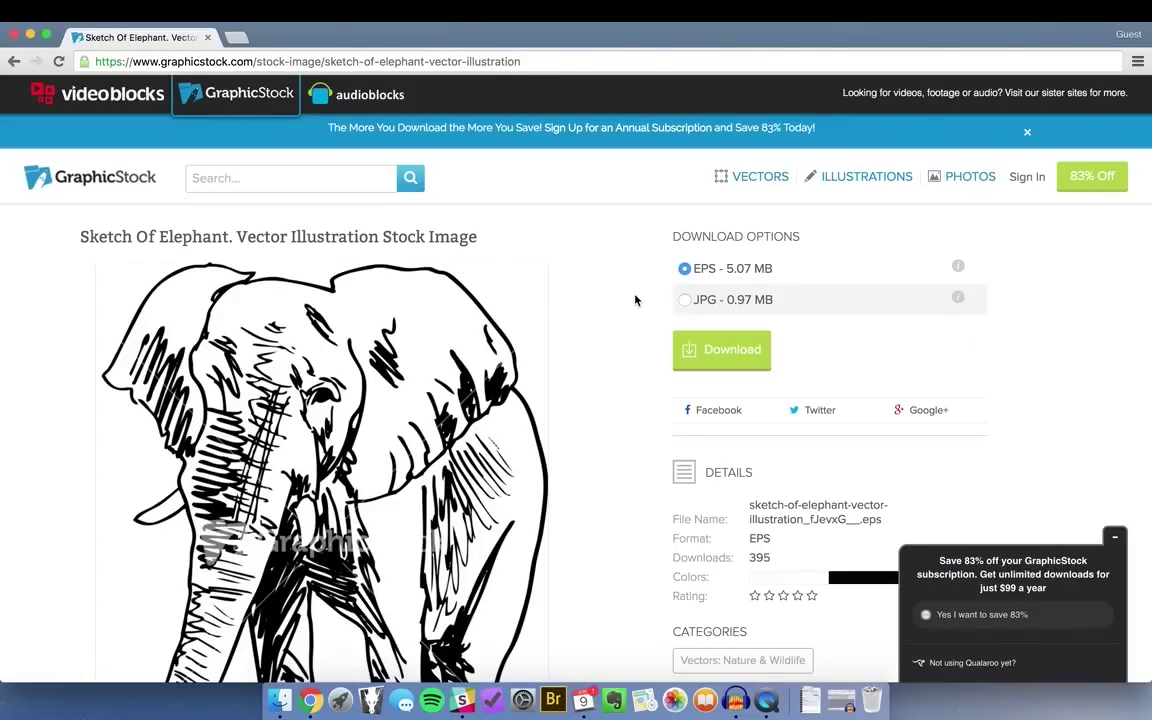
Download the elephant sketch as a JPG and locate the file in Finder.
scroll(319, 475, down, 4)
scroll(319, 475, up, 4)
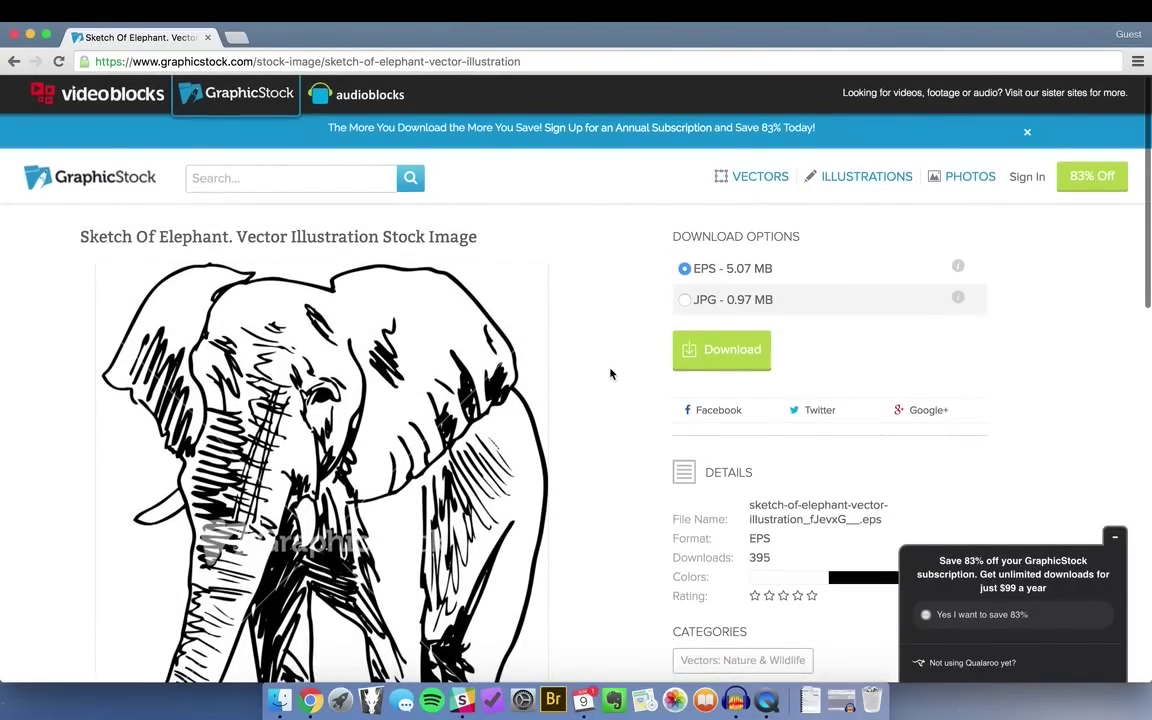
click(685, 302)
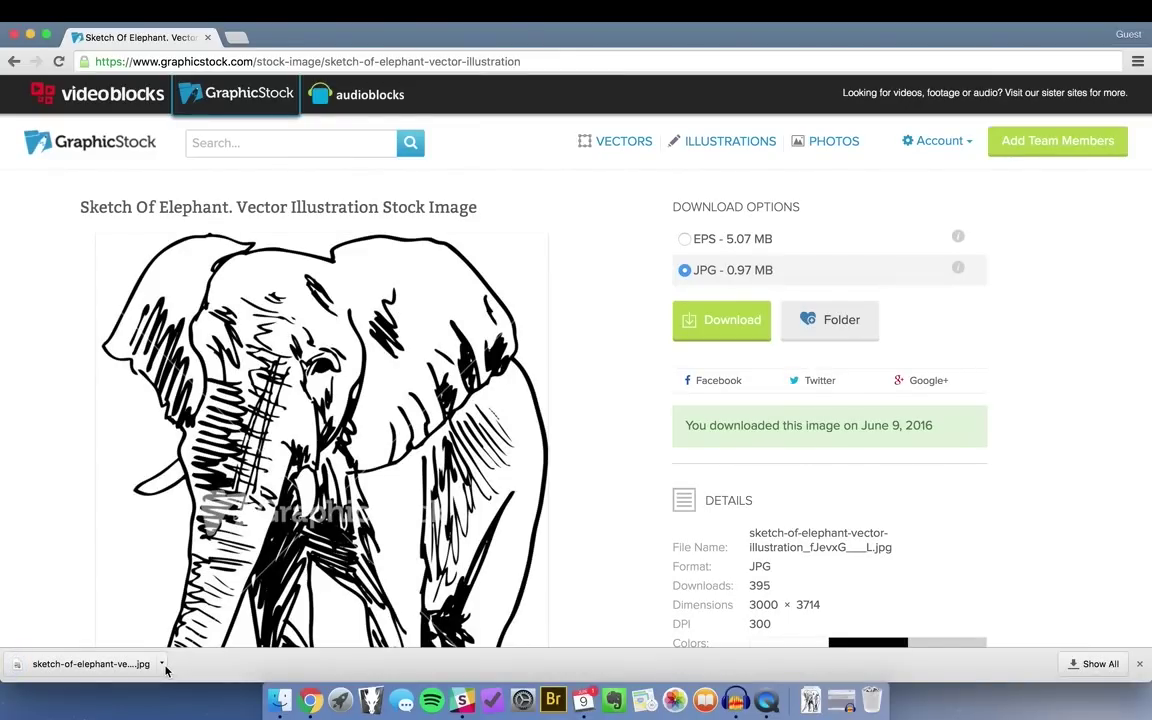
click(162, 665)
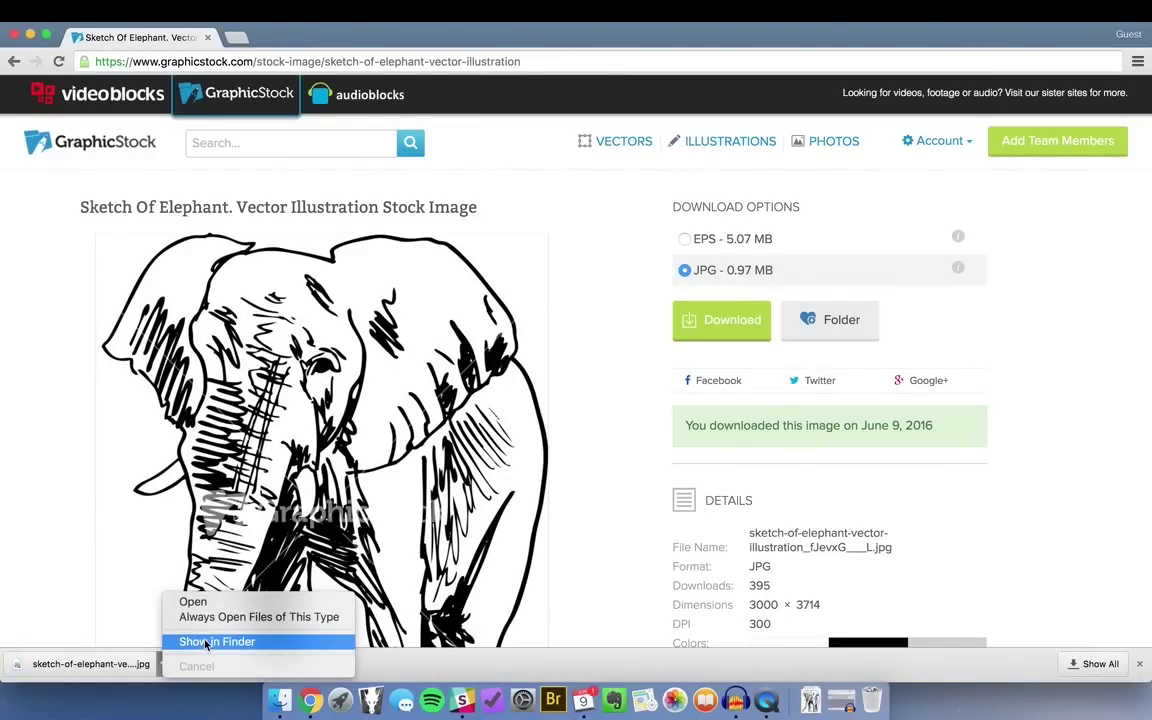
click(205, 642)
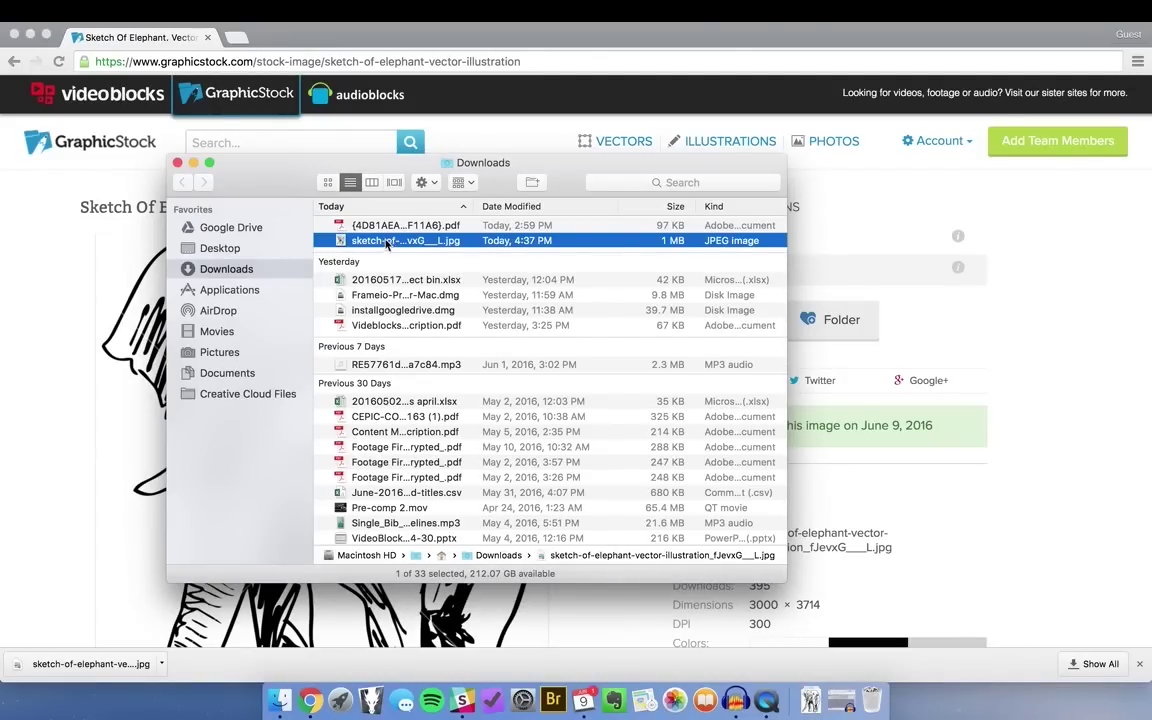
right_click(385, 245)
Open the elephant JPG in Photoshop and enlarge its window to fill the screen.
click(410, 251)
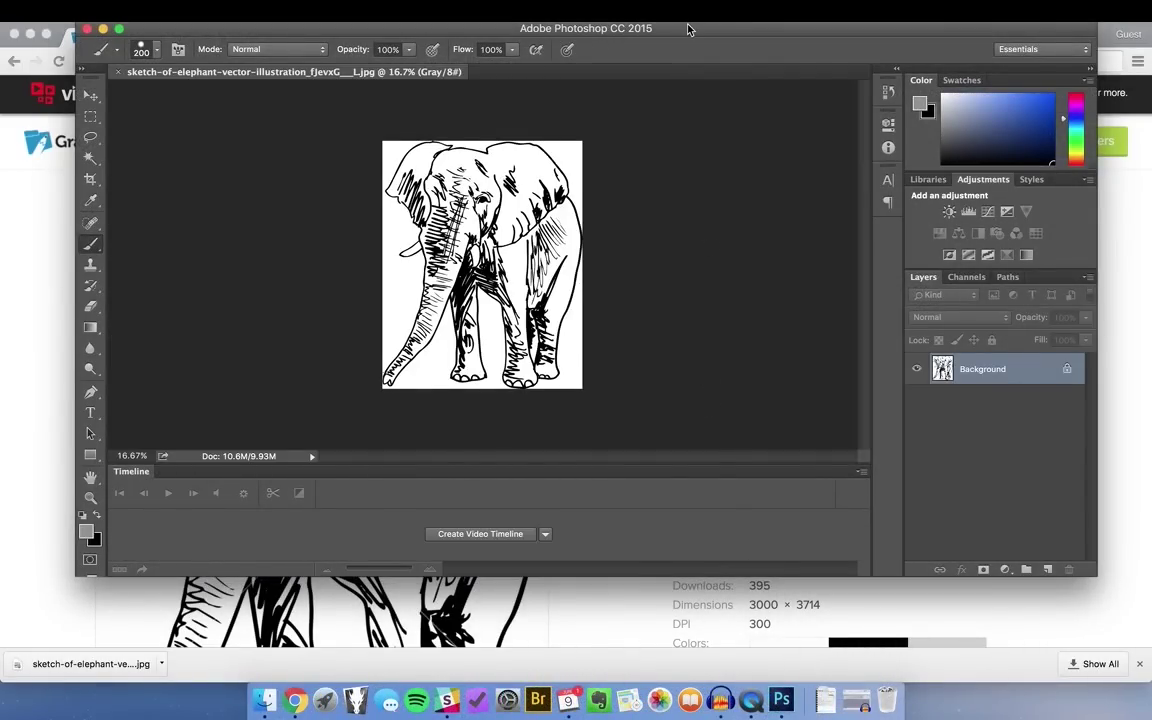
drag(687, 29, 615, 22)
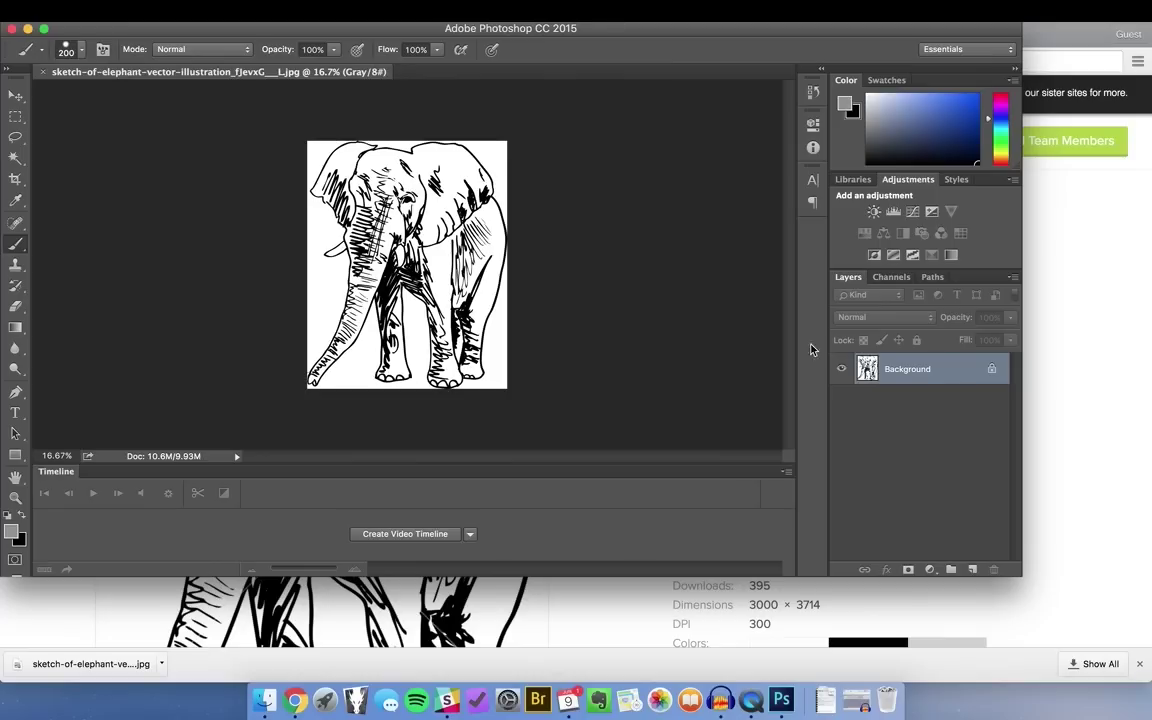
drag(1030, 580, 1135, 673)
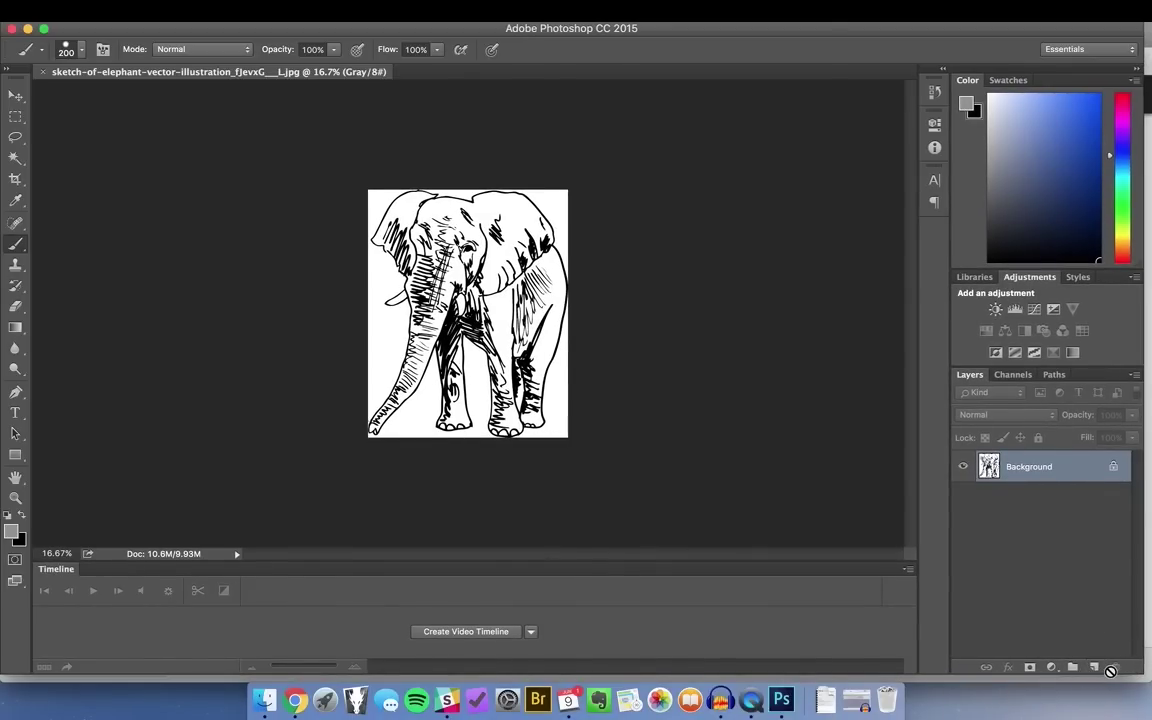
Add empty Layer 1, unlock the background as Layer 0, and move Layer 0 above Layer 1.
click(1095, 668)
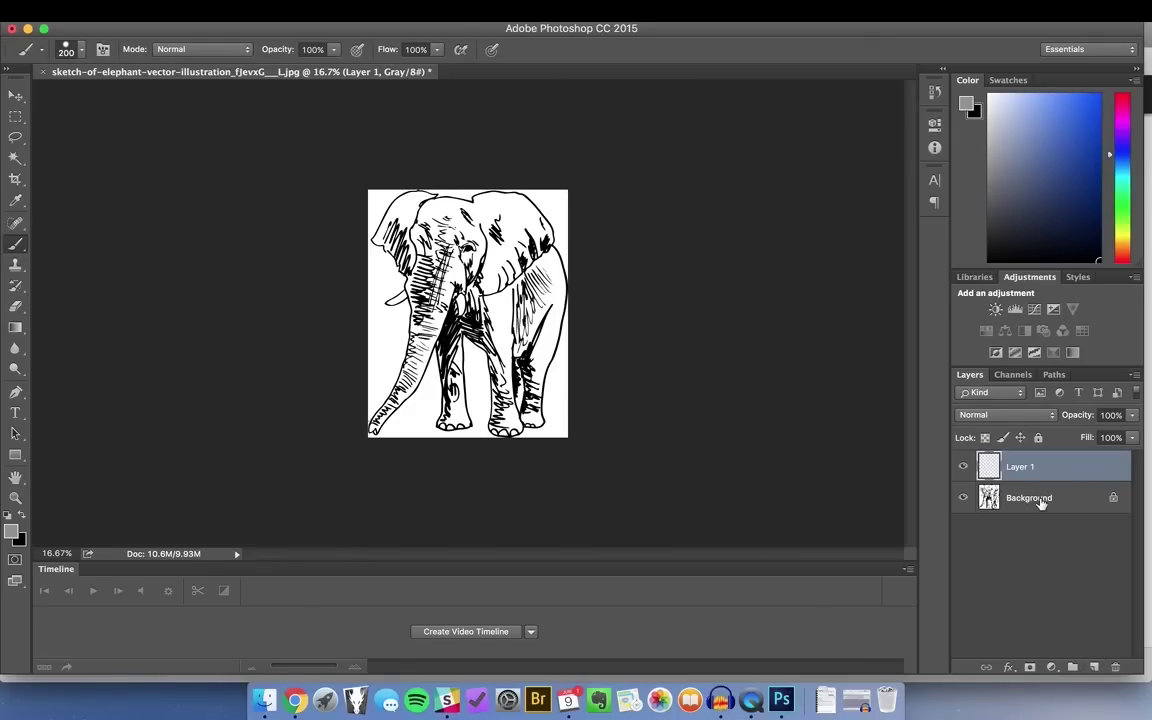
click(1116, 498)
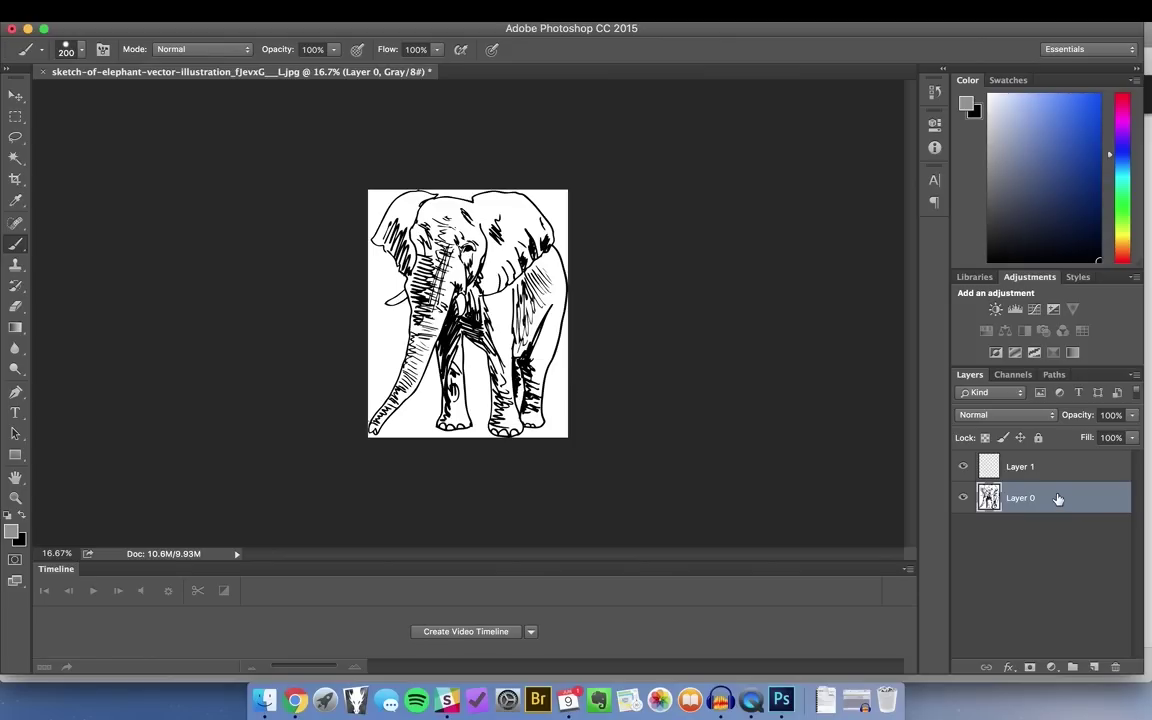
drag(1058, 498, 1052, 452)
drag(1054, 497, 1052, 465)
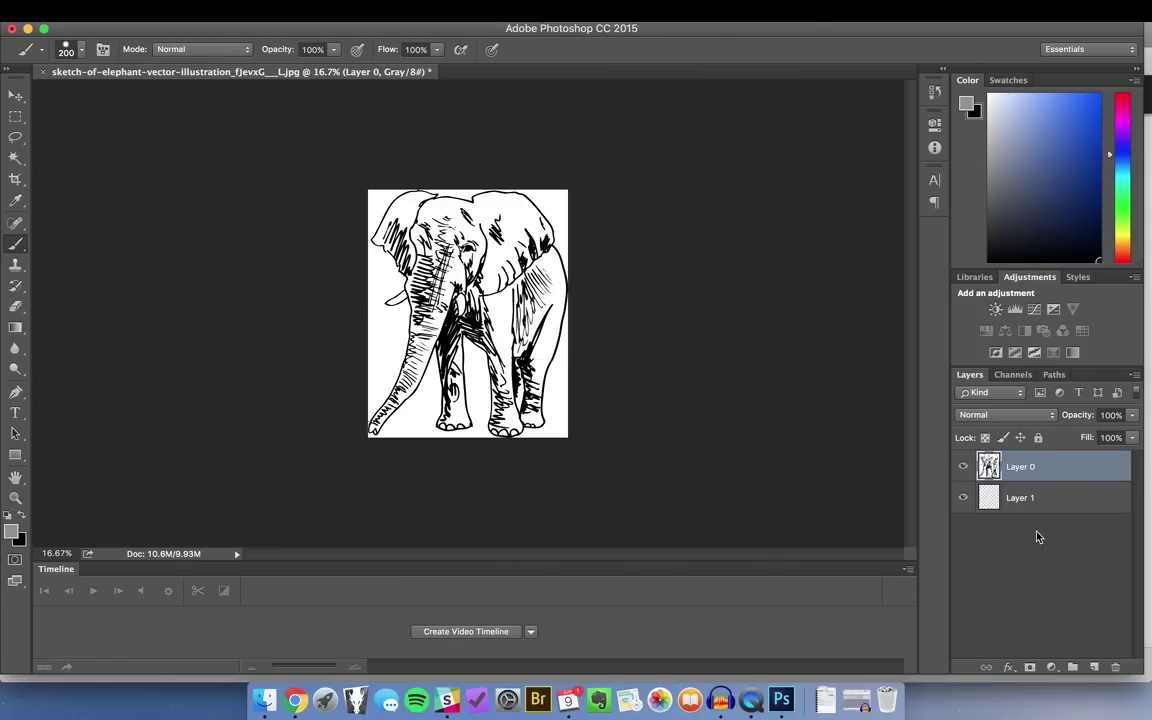
key(super+Tab)
Sample black from the elephant's outline as the foreground colour and shrink the brush to 35.
click(796, 700)
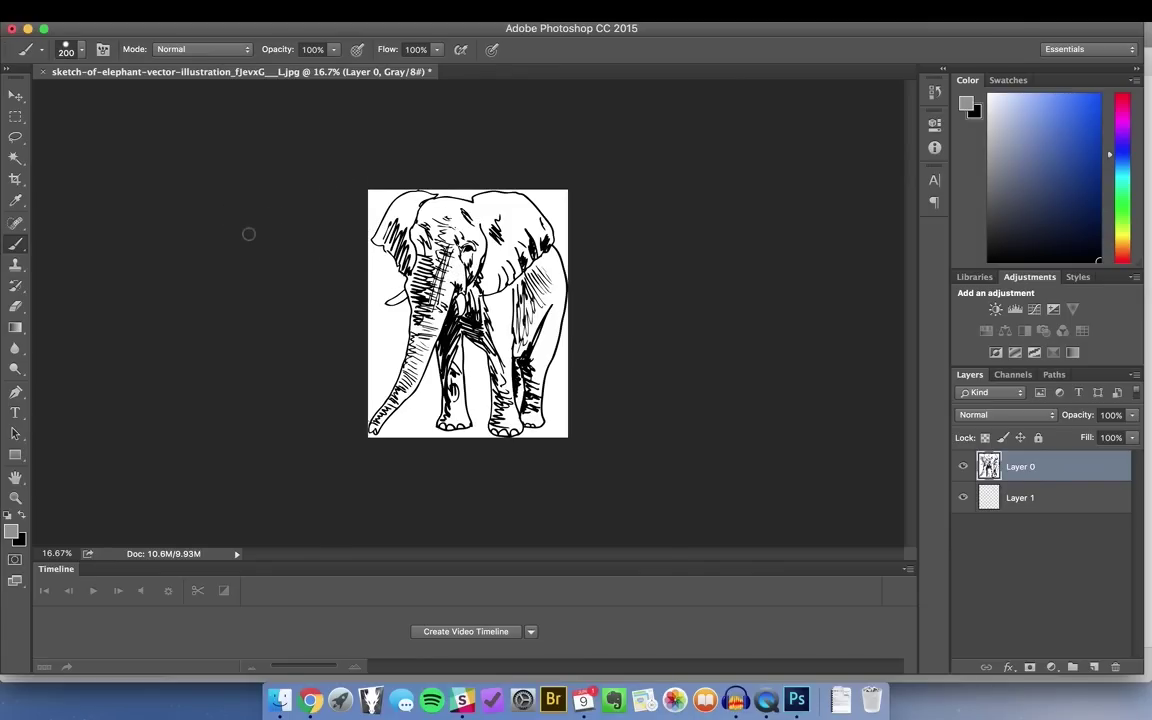
key(super+equal)
key(super+equal)
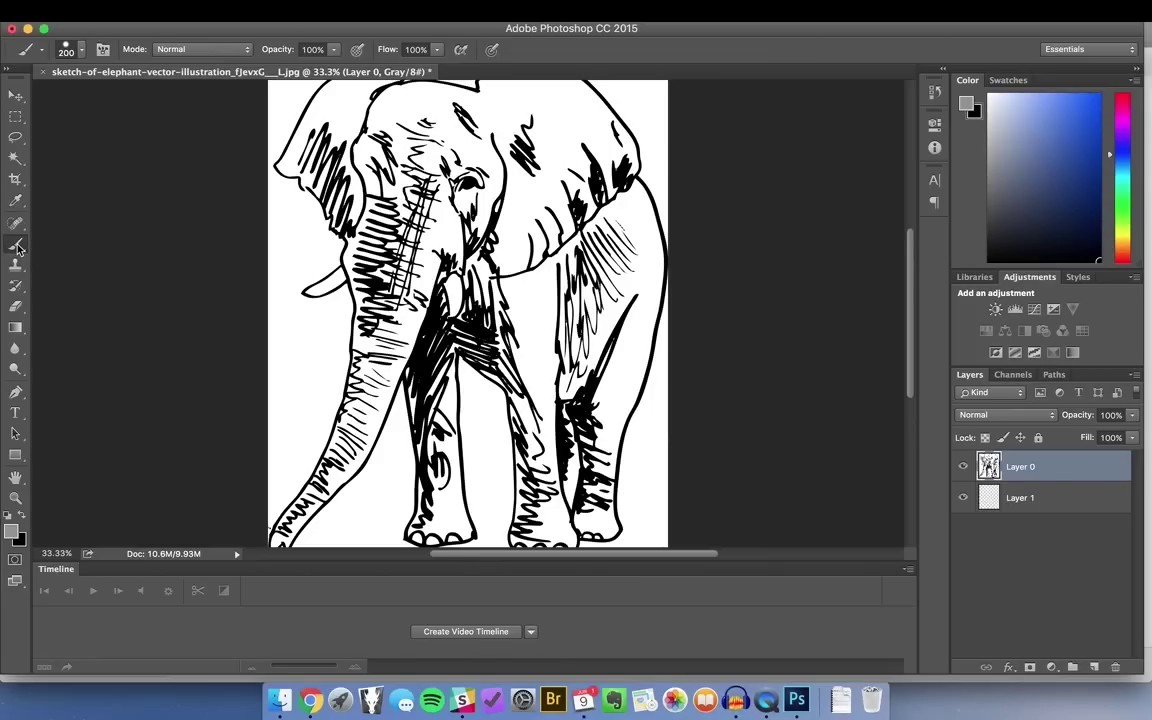
click(10, 533)
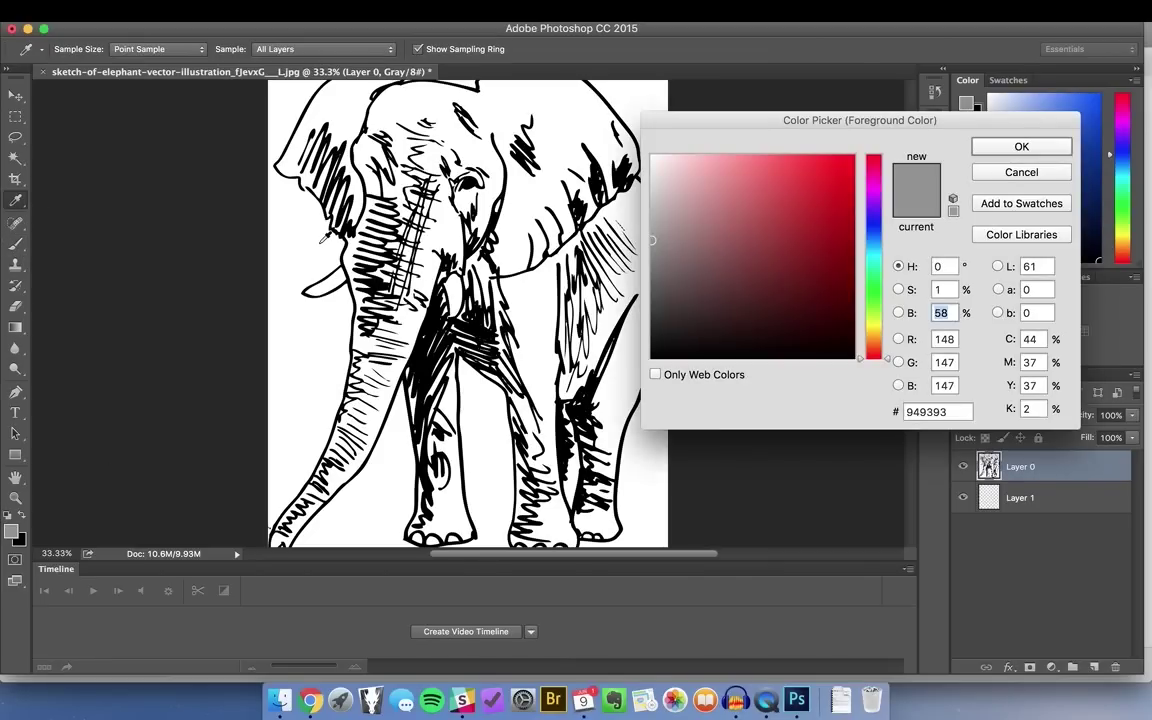
click(313, 243)
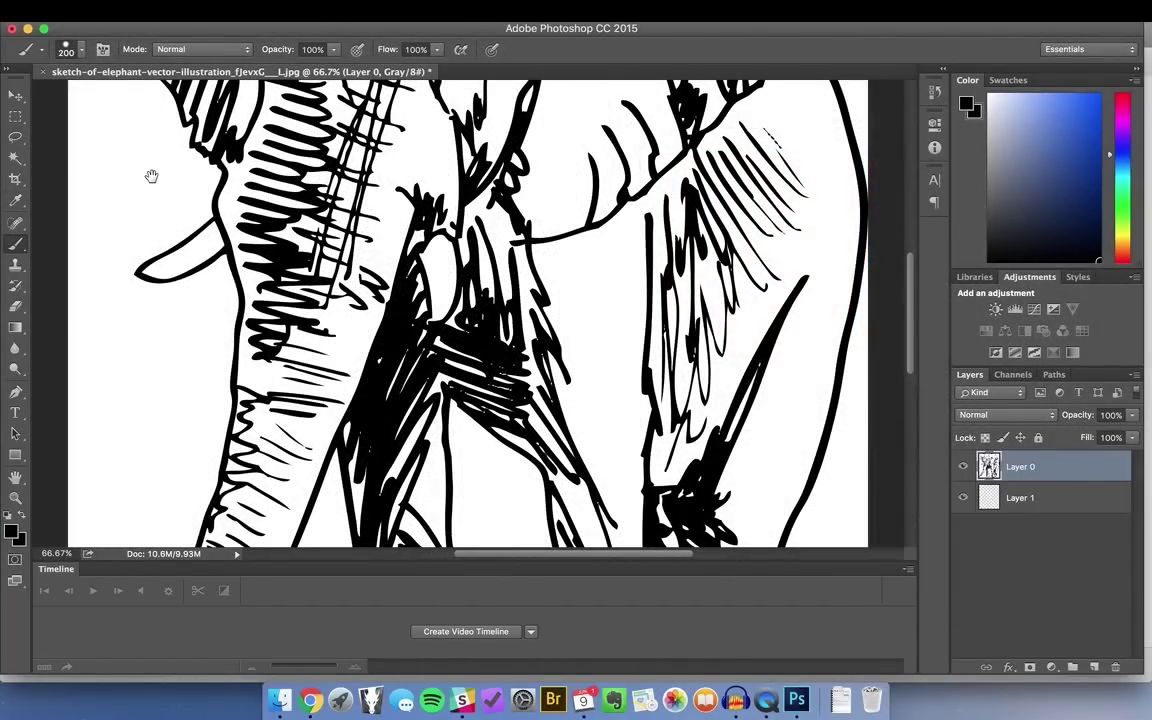
drag(151, 177, 270, 283)
key(bracketleft)
key(bracketleft)
key(bracketleft)
key(bracketleft)
key(bracketleft)
key(bracketleft)
key(bracketleft)
key(bracketleft)
key(bracketleft)
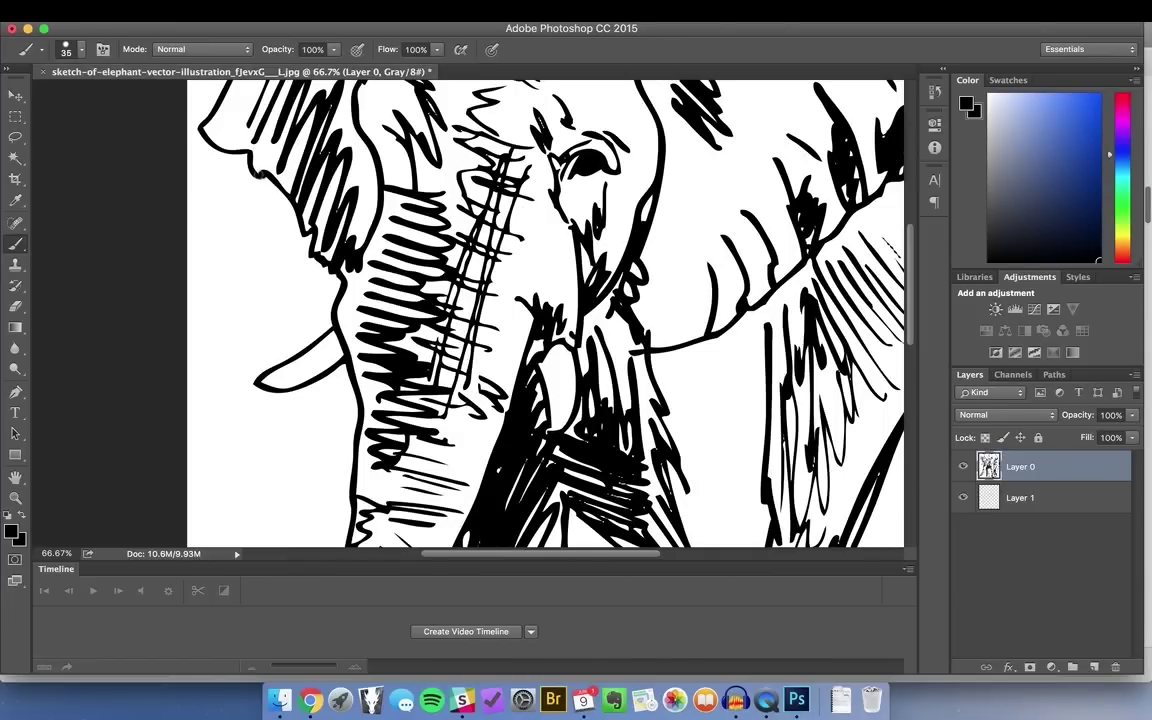
key(super+minus)
key(super+minus)
key(super+minus)
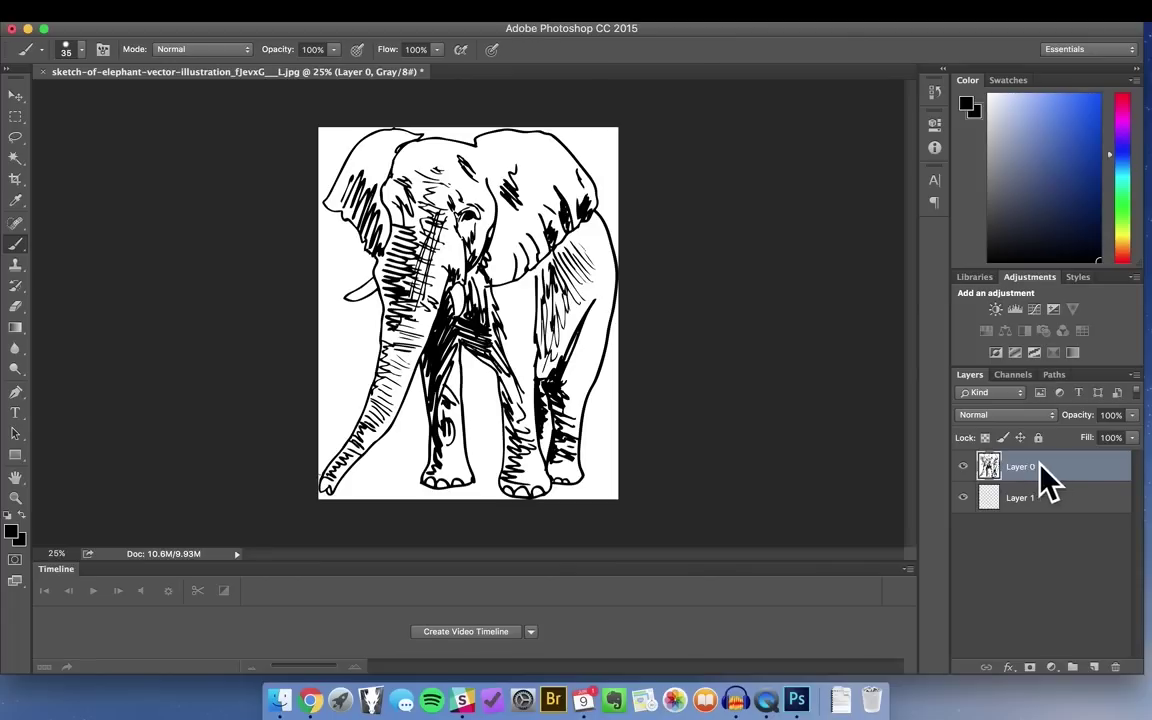
Switch Layer 0's blend mode to Multiply in the Layers panel.
click(997, 418)
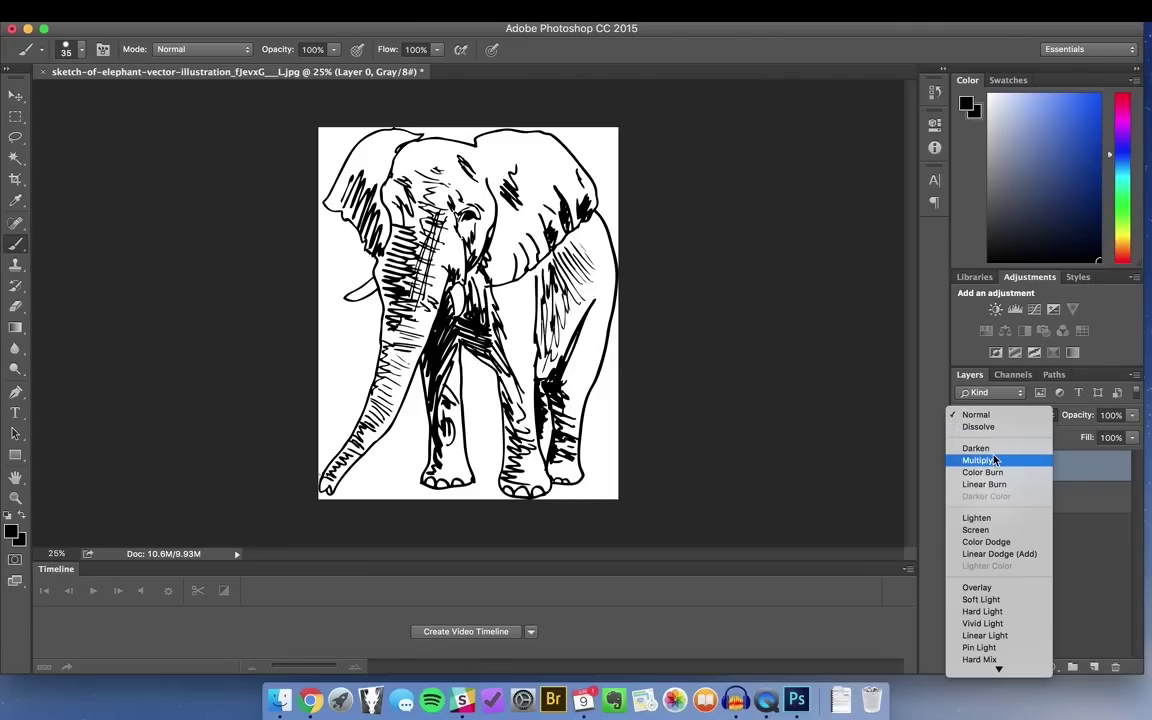
click(995, 460)
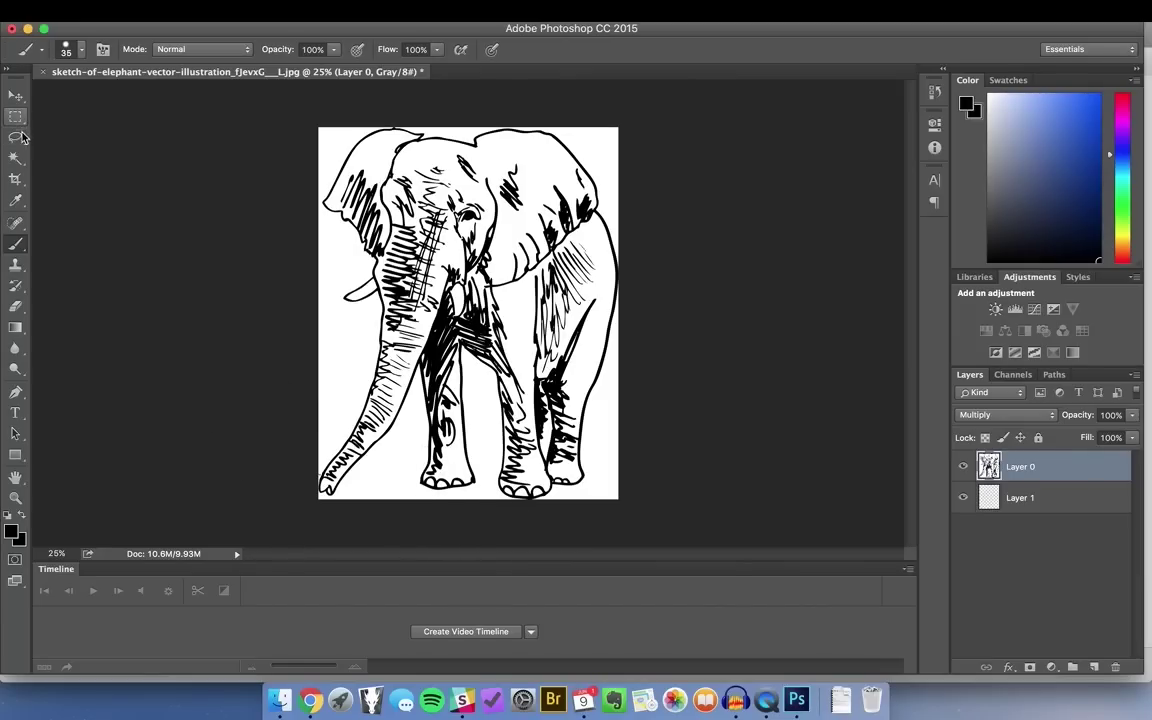
With the Magic Wand, select the white background plus the white gaps between legs and trunk.
click(18, 157)
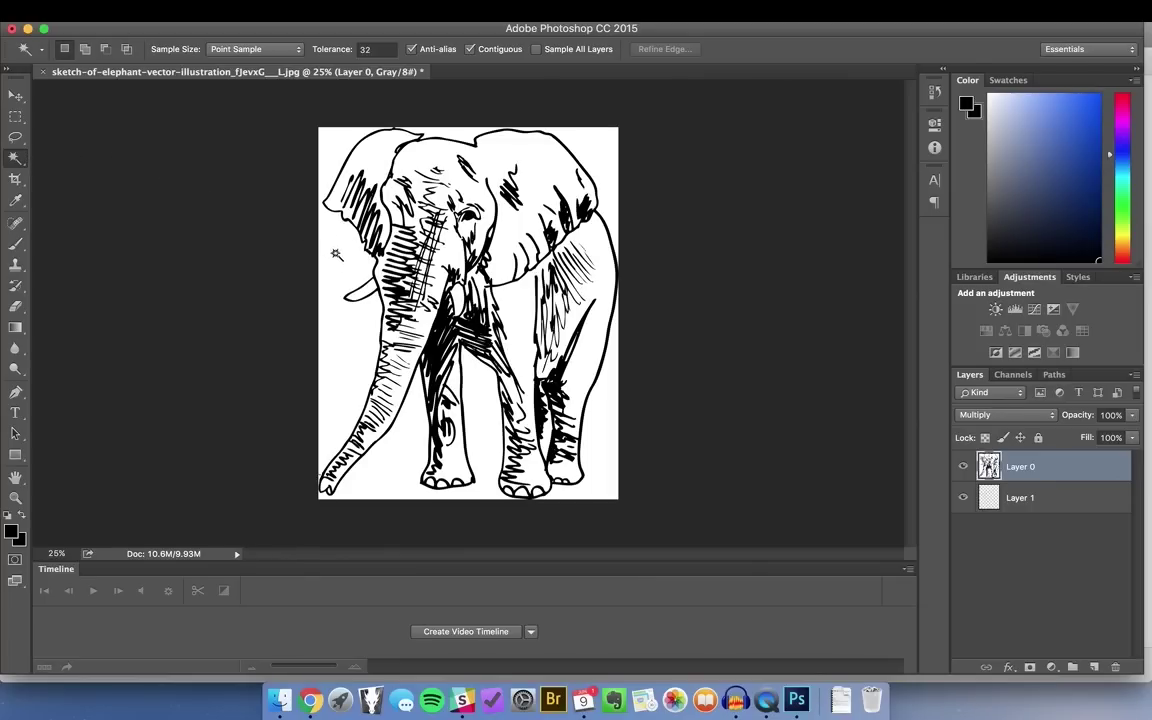
click(330, 137)
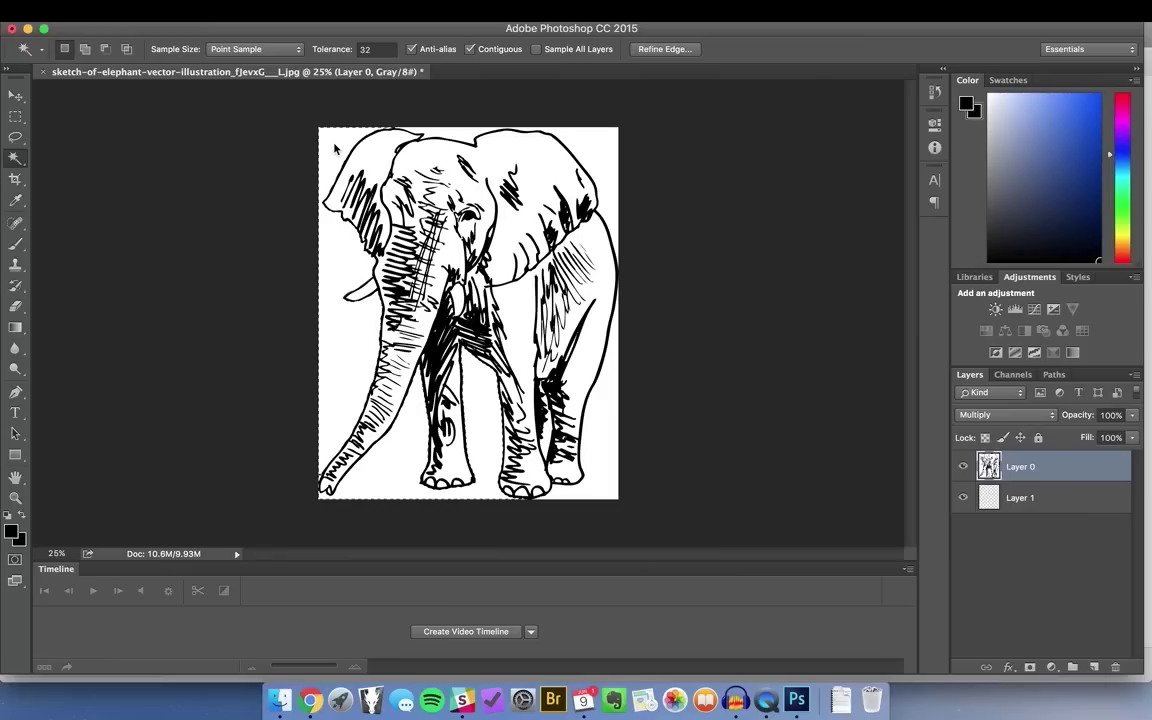
right_click(391, 469)
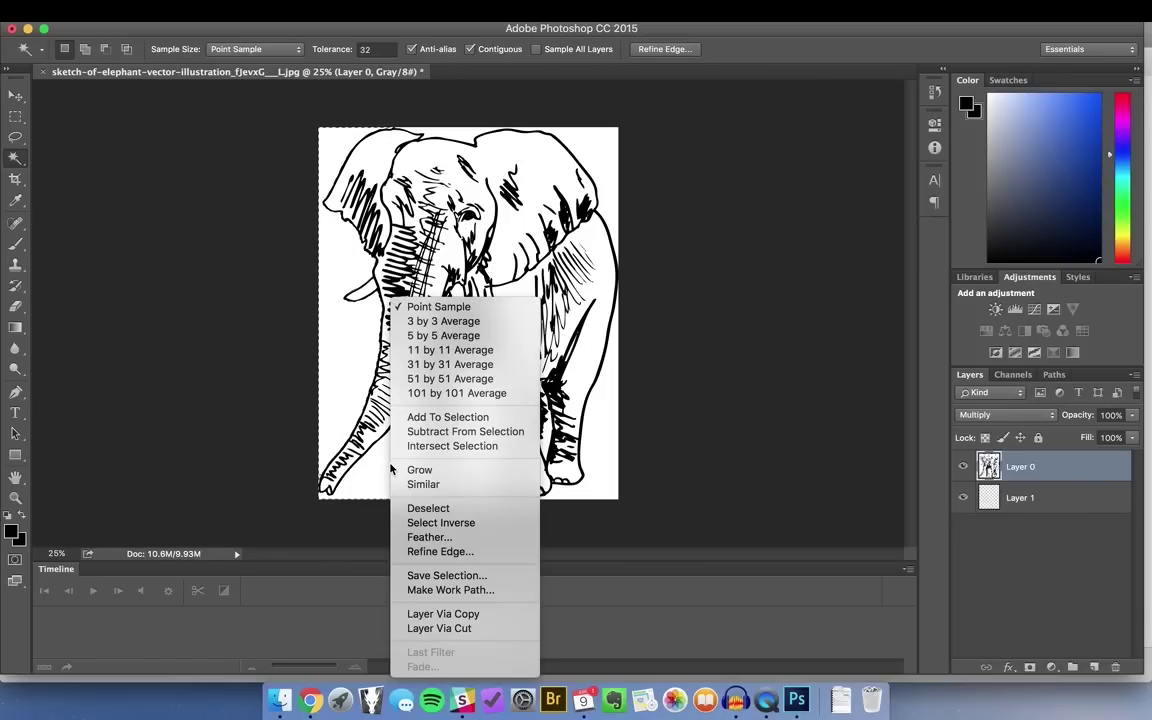
click(430, 418)
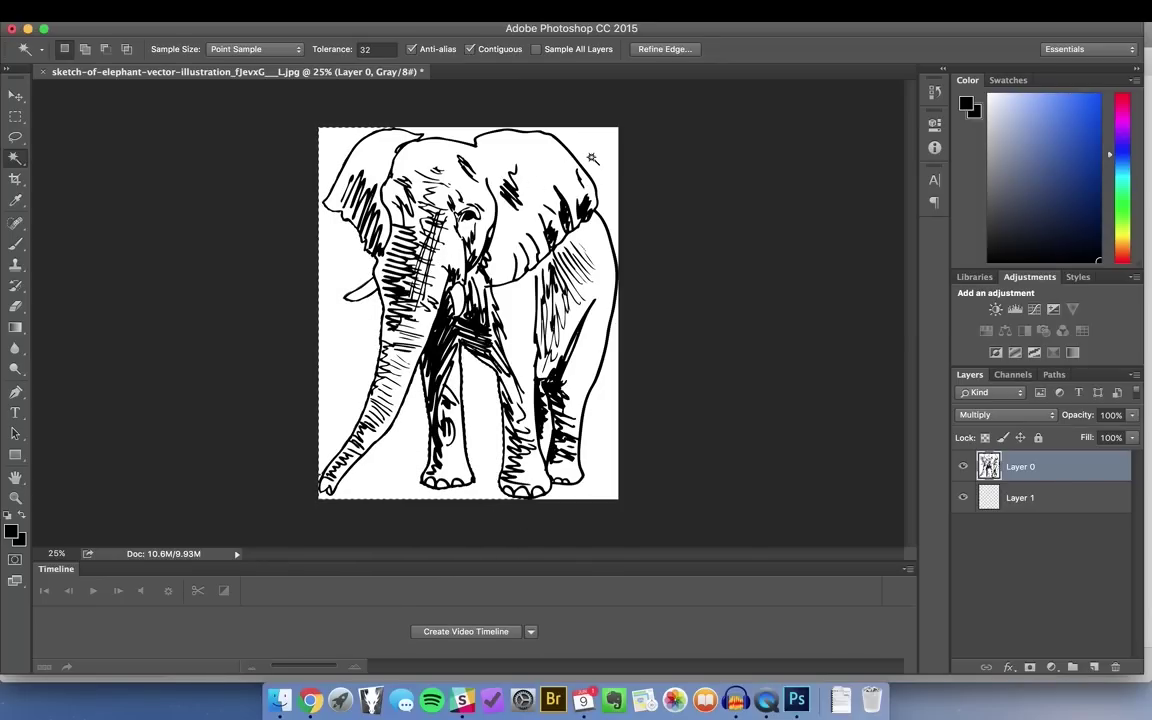
right_click(591, 158)
click(572, 250)
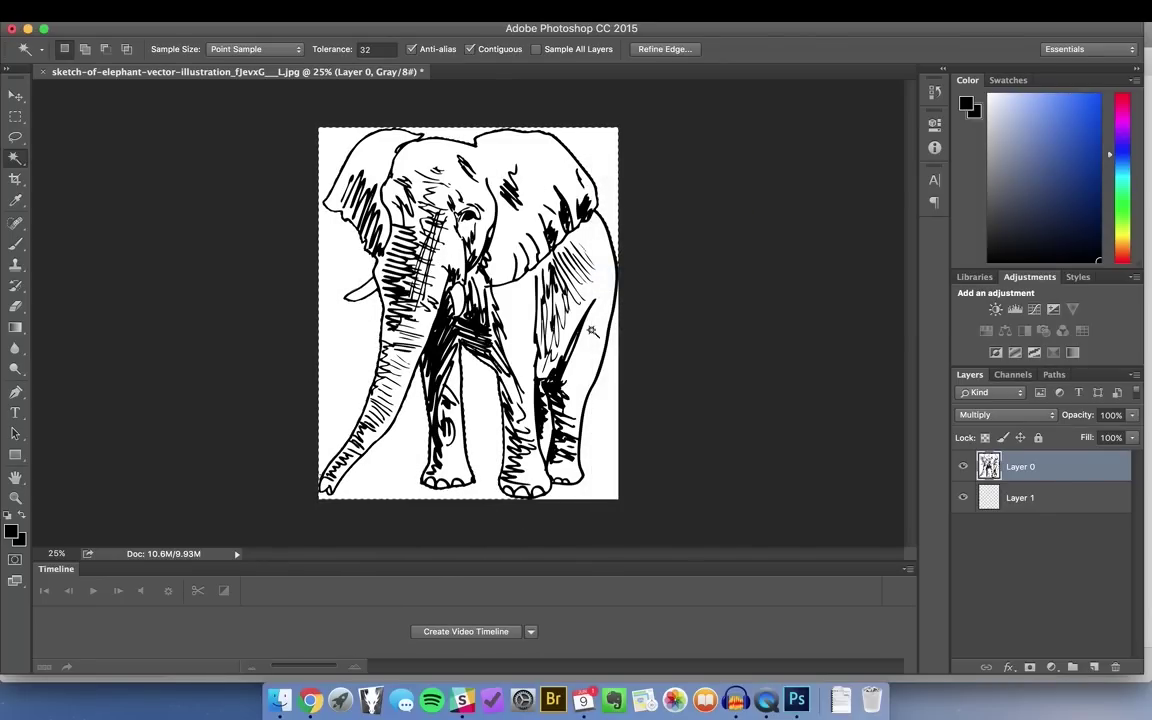
right_click(601, 350)
click(643, 418)
Group Layer 0 and Layer 1 into Group 1 and add a layer mask from the selection.
super+click(1050, 474)
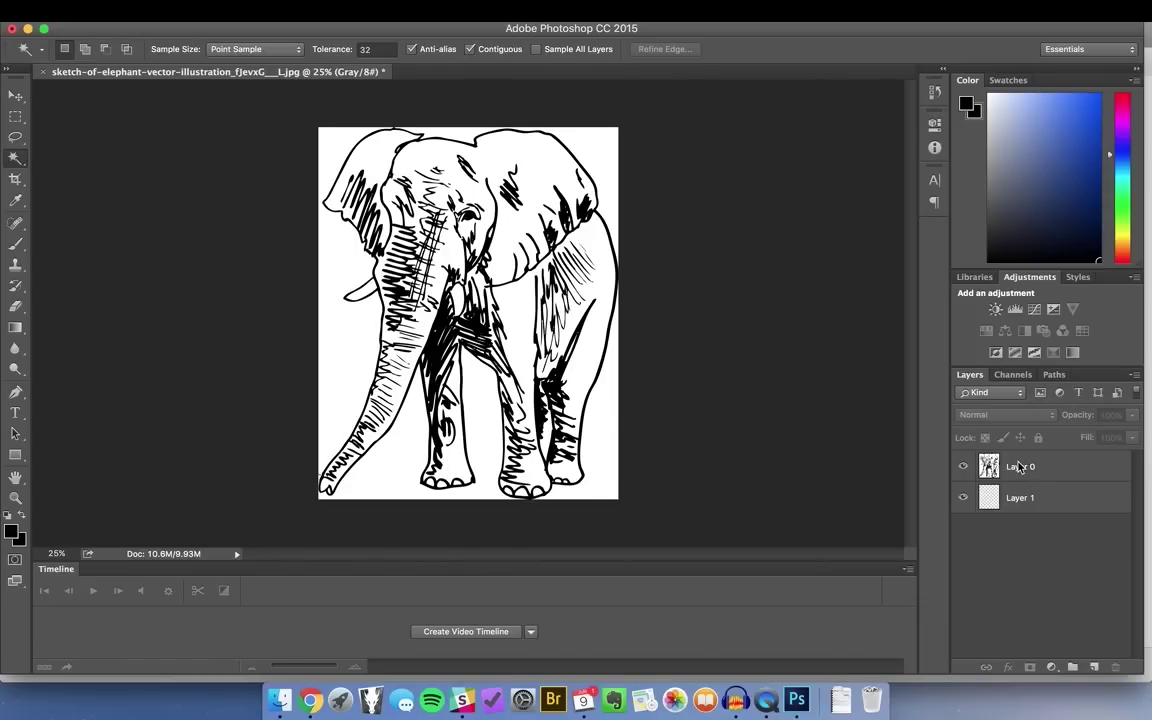
click(1062, 478)
shift+click(1059, 496)
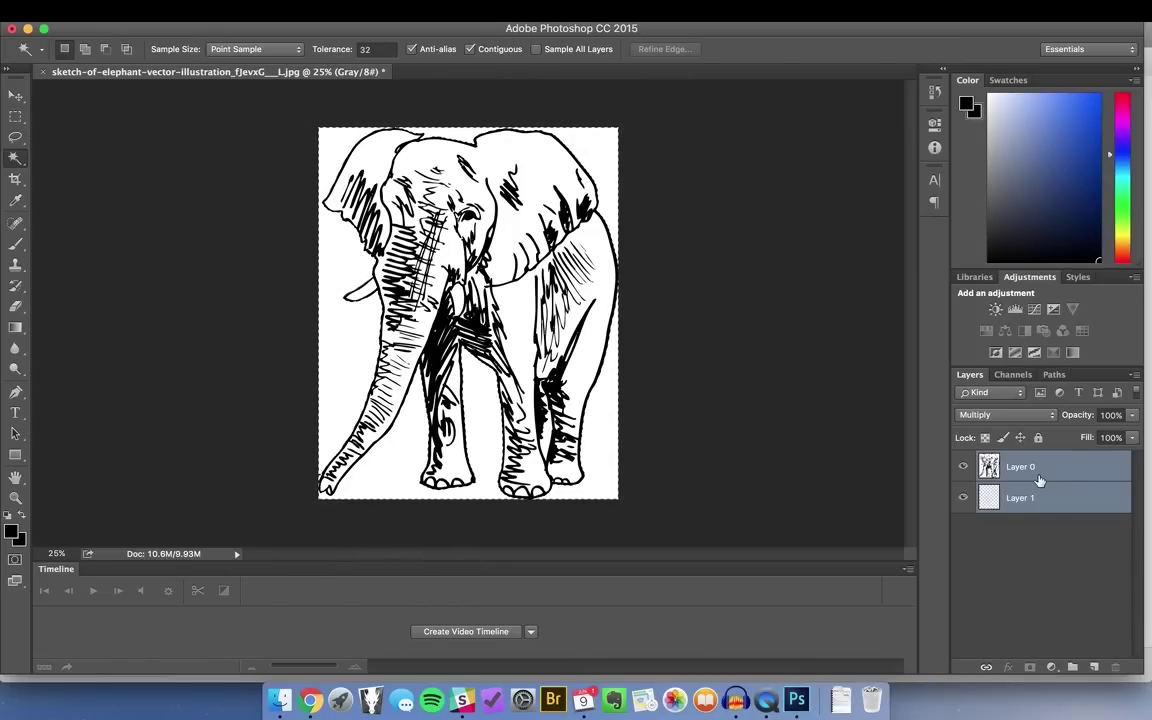
key(super+g)
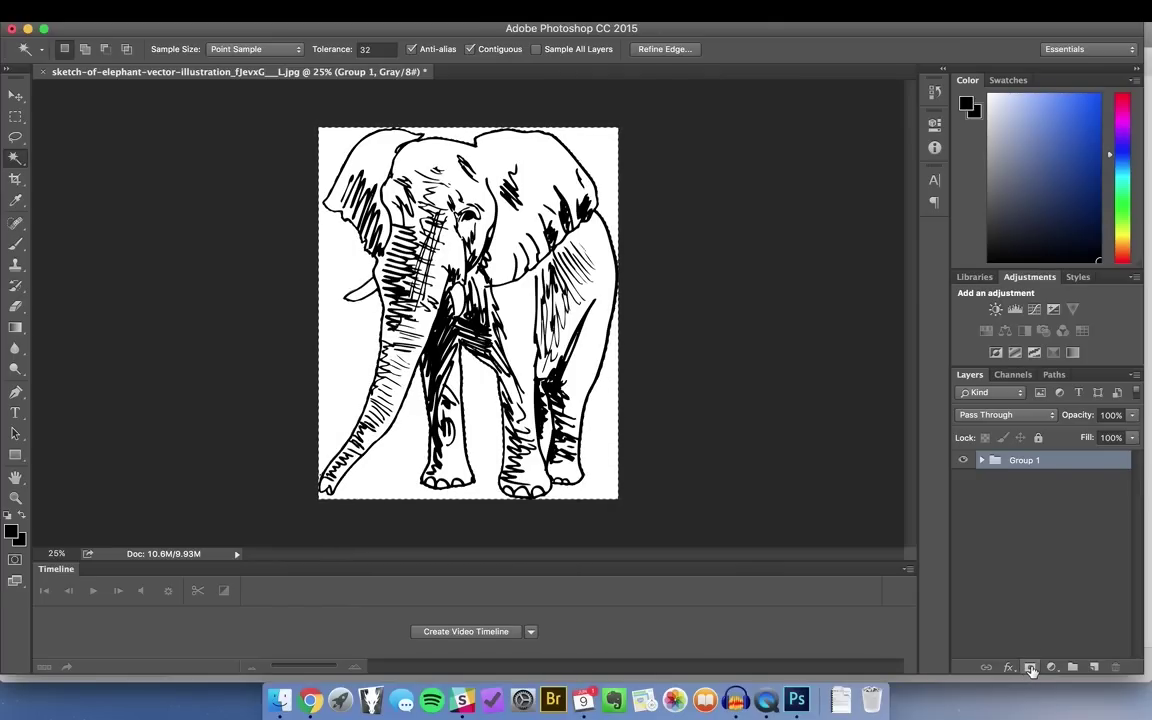
click(1032, 670)
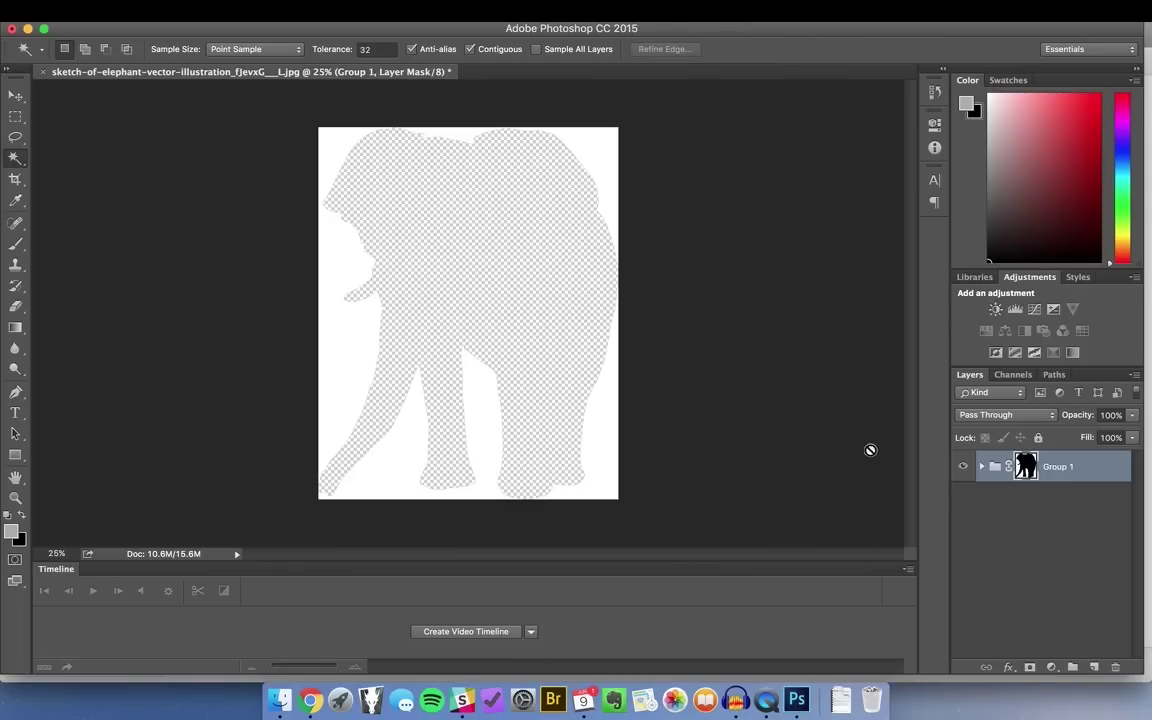
Invert Group 1's layer mask with Cmd+I so only the elephant remains visible.
click(981, 466)
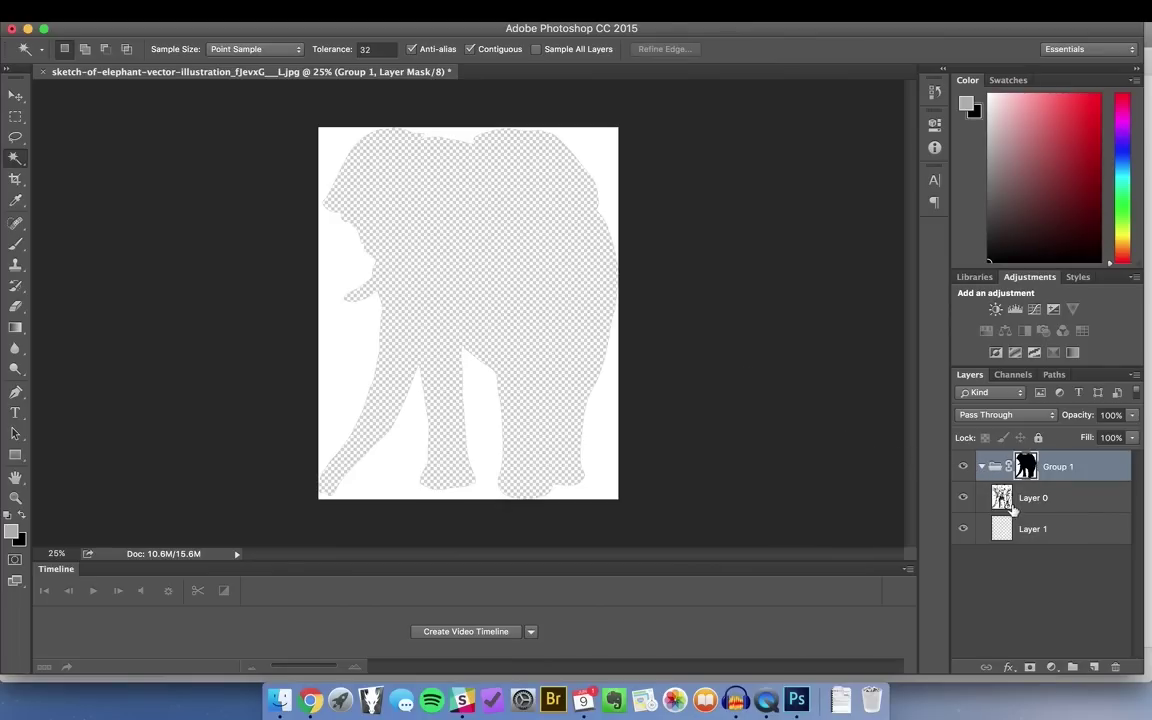
click(1048, 500)
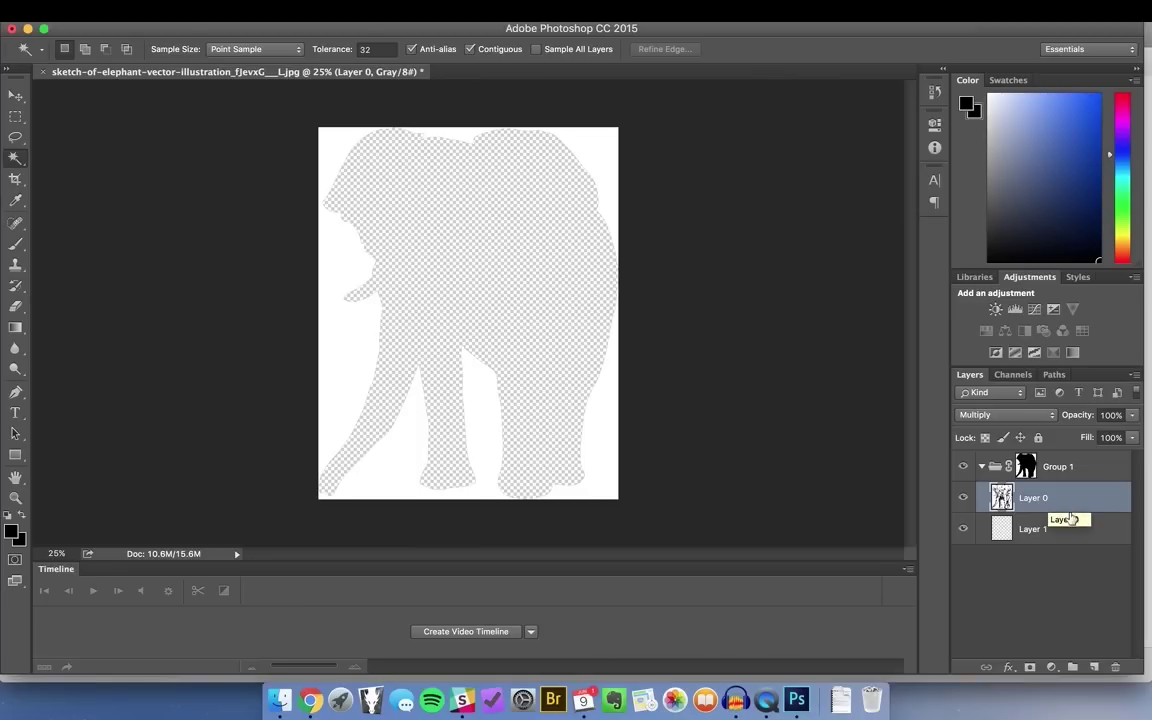
click(1063, 480)
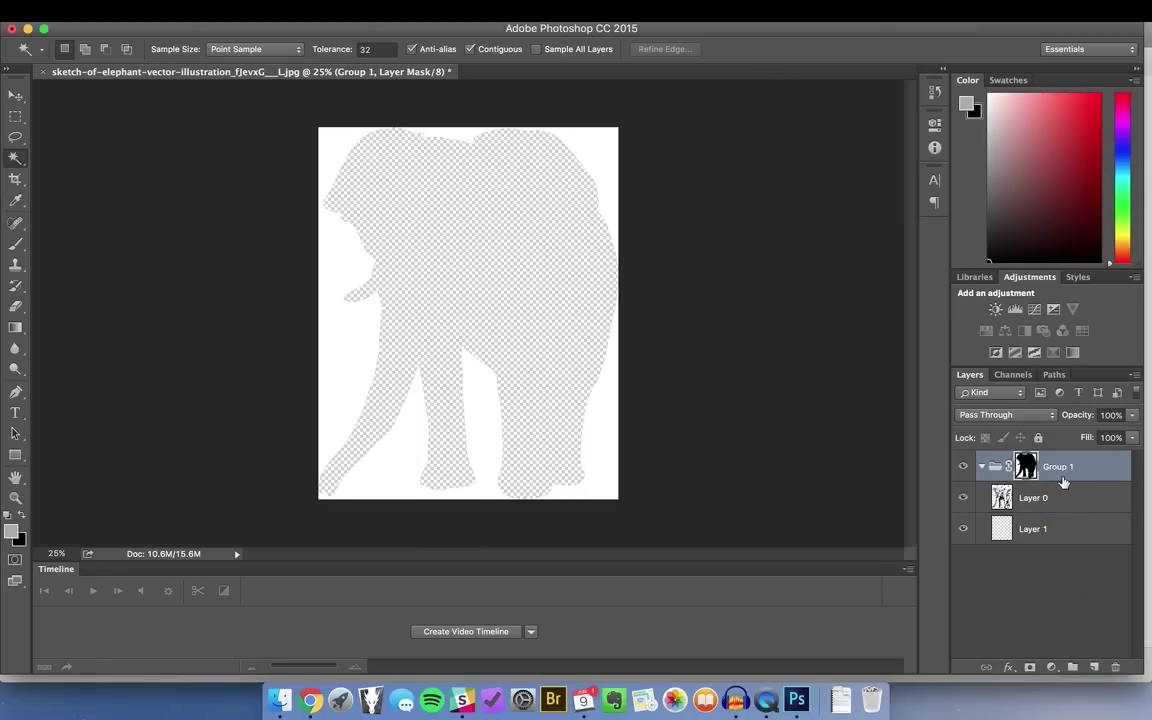
key(super+i)
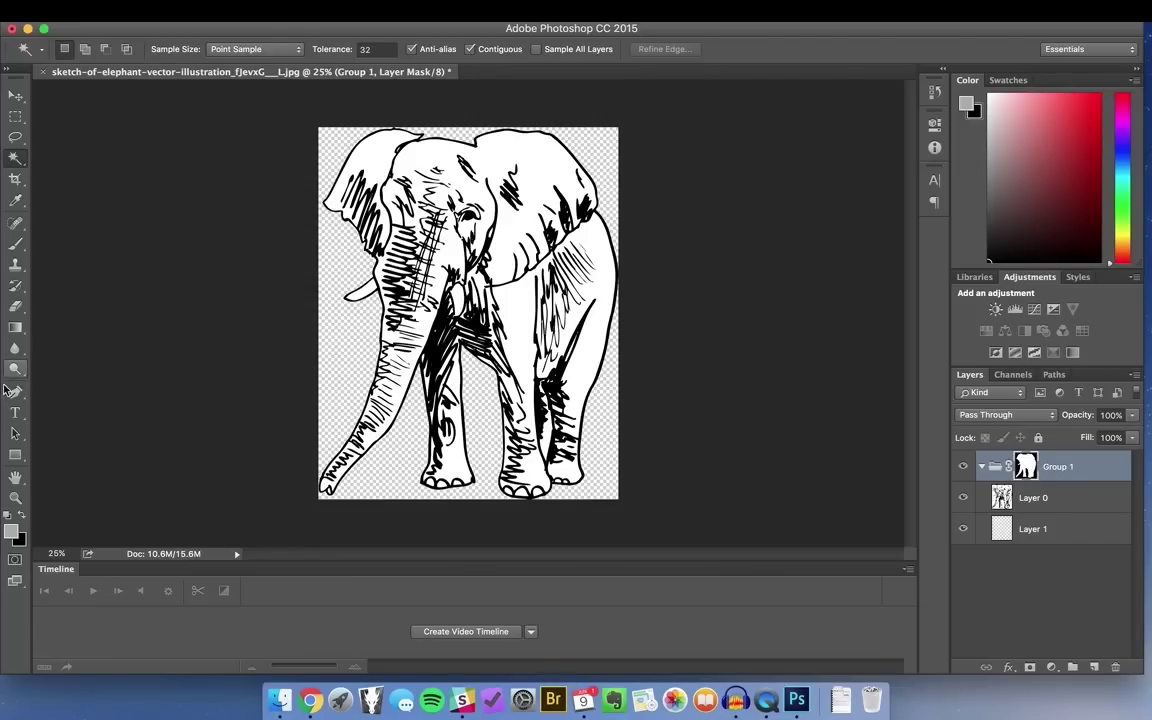
Switch to the Brush tool at size 500 with foreground colour #bbbbbb.
click(17, 244)
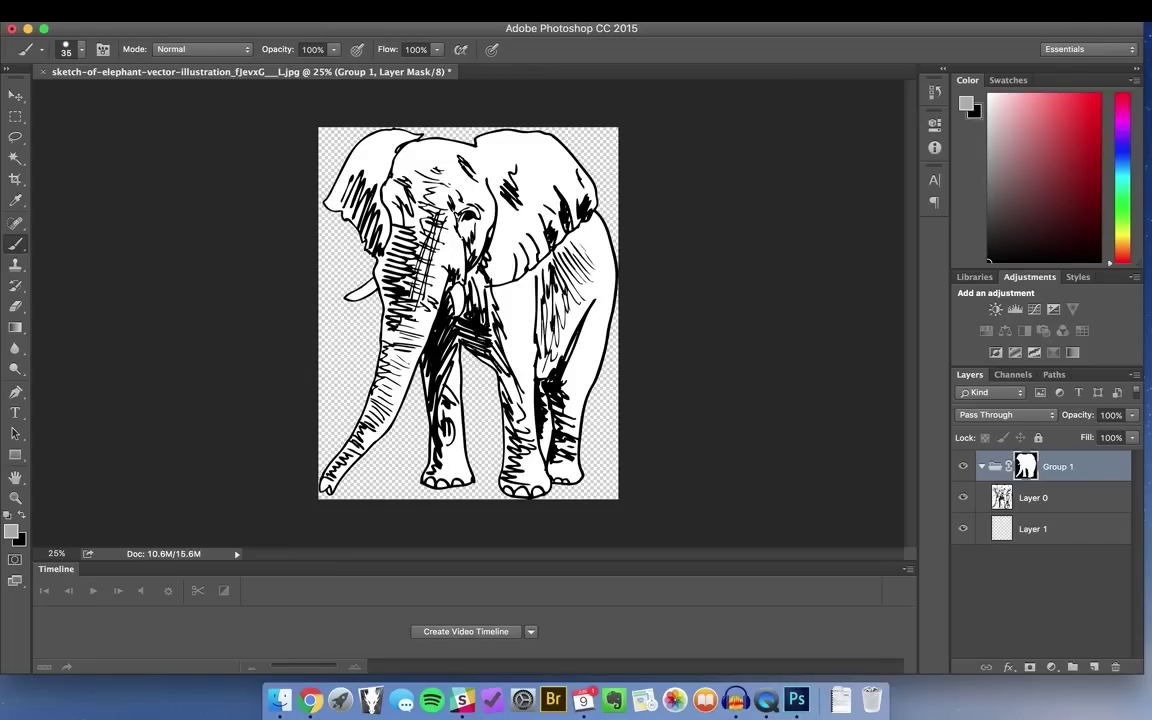
key(bracketright)
key(bracketright)
key(bracketright)
key(bracketright)
key(bracketright)
key(bracketright)
key(bracketright)
key(bracketright)
click(11, 531)
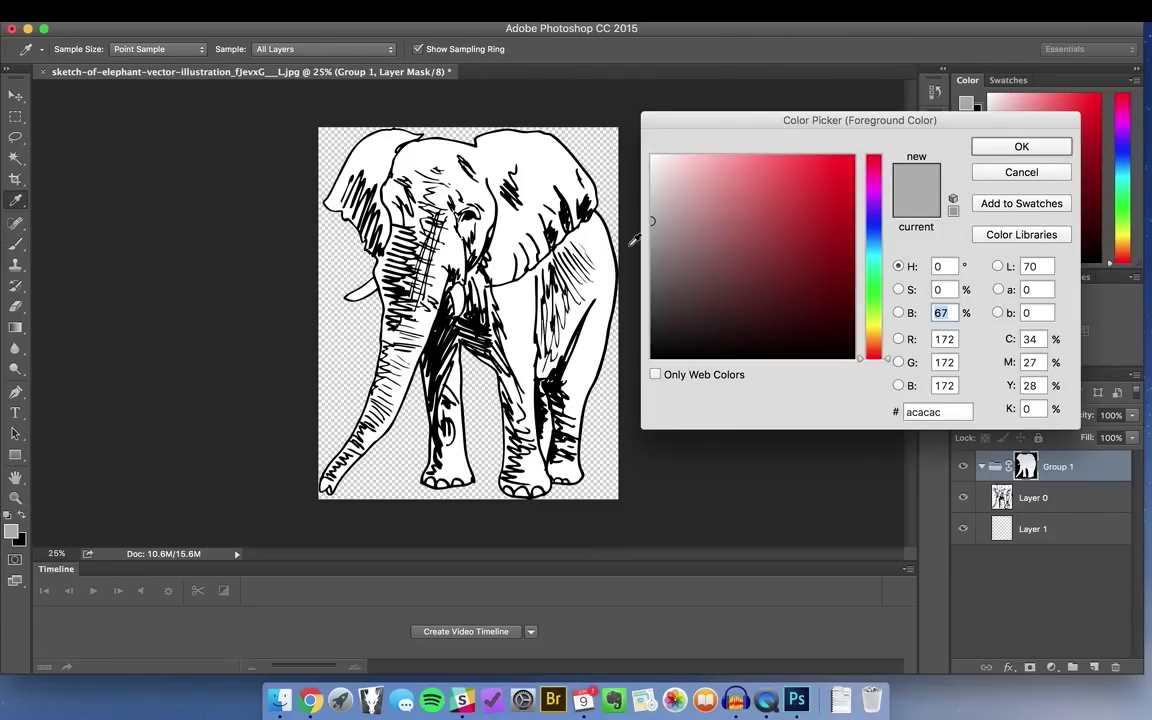
drag(650, 221, 648, 208)
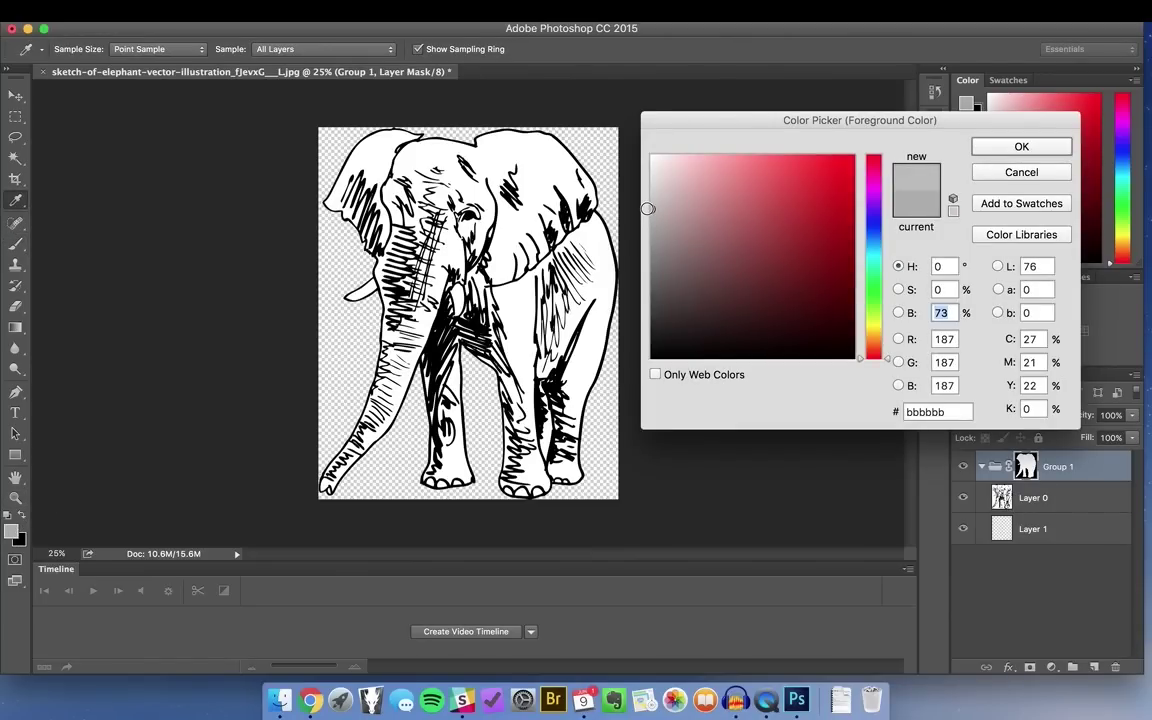
click(1021, 147)
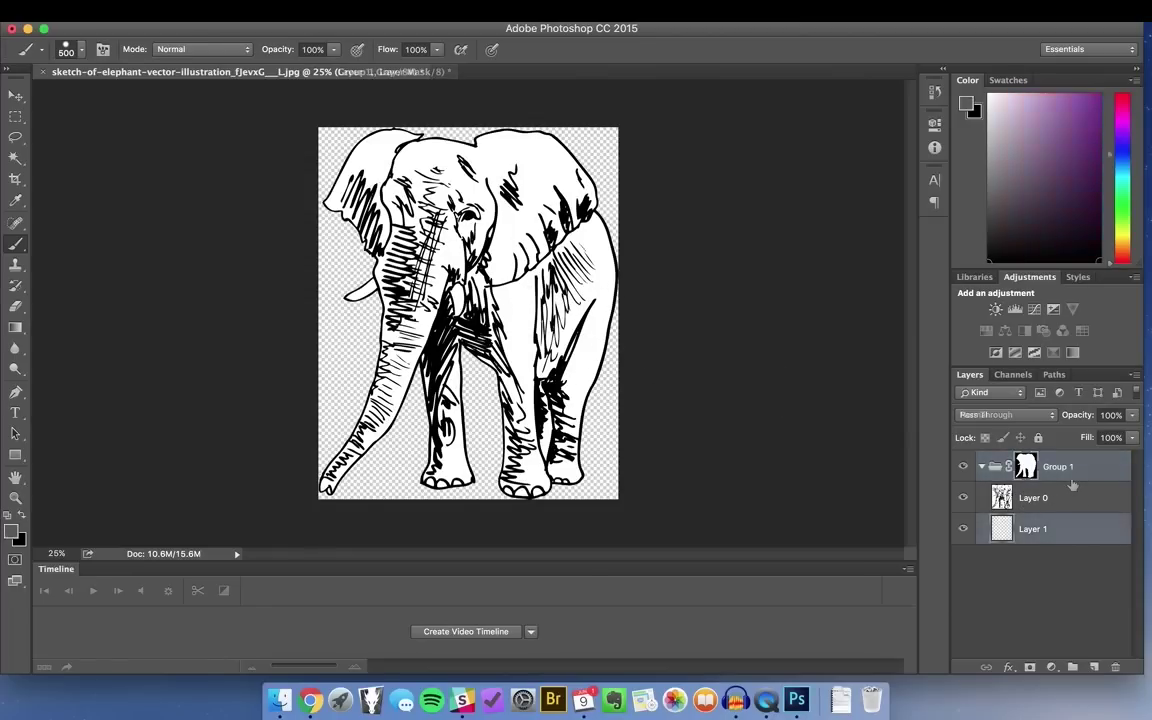
On Layer 1, paint the elephant in #989898 and fill the layer with that grey.
click(1078, 534)
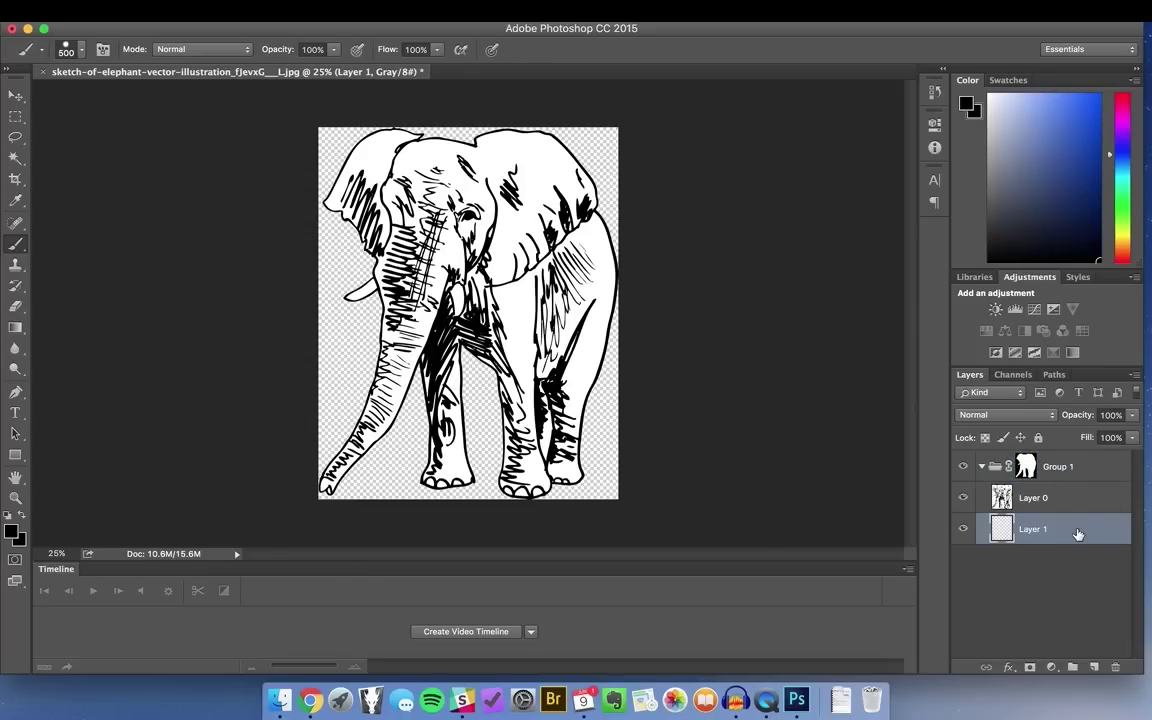
click(10, 533)
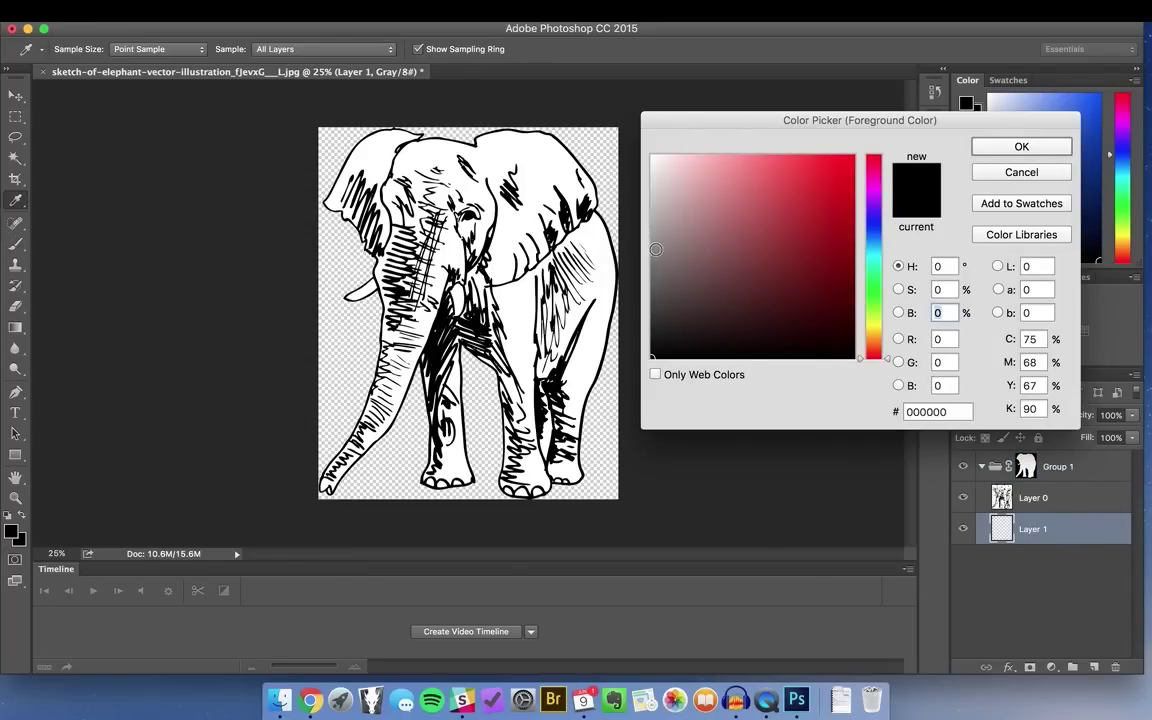
drag(651, 258, 649, 237)
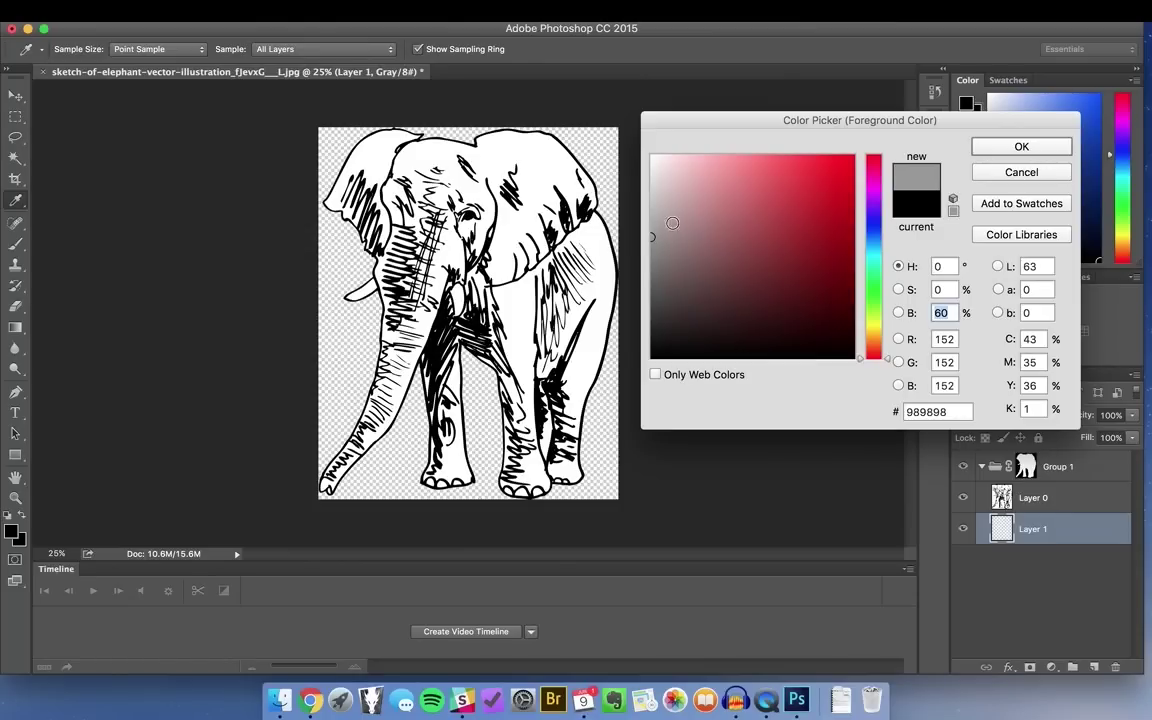
click(1021, 146)
mouse_move(490, 270)
mouse_down()
mouse_move(475, 290)
mouse_move(560, 240)
mouse_up()
drag(448, 426, 540, 330)
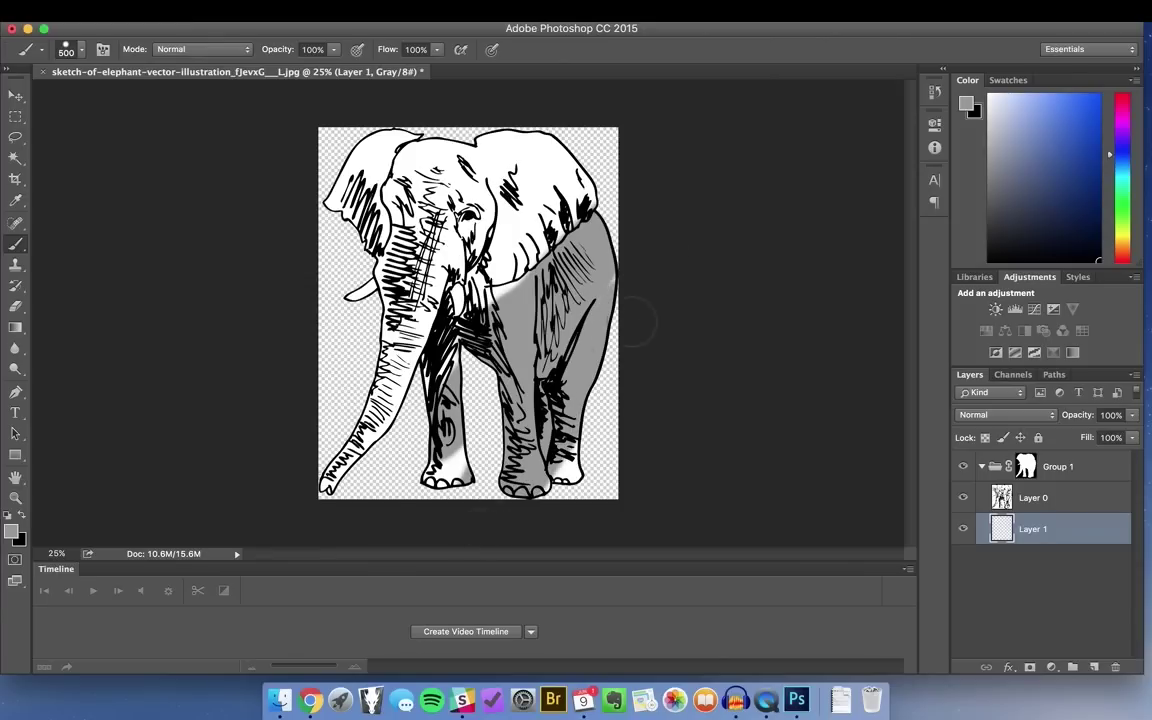
key(alt+BackSpace)
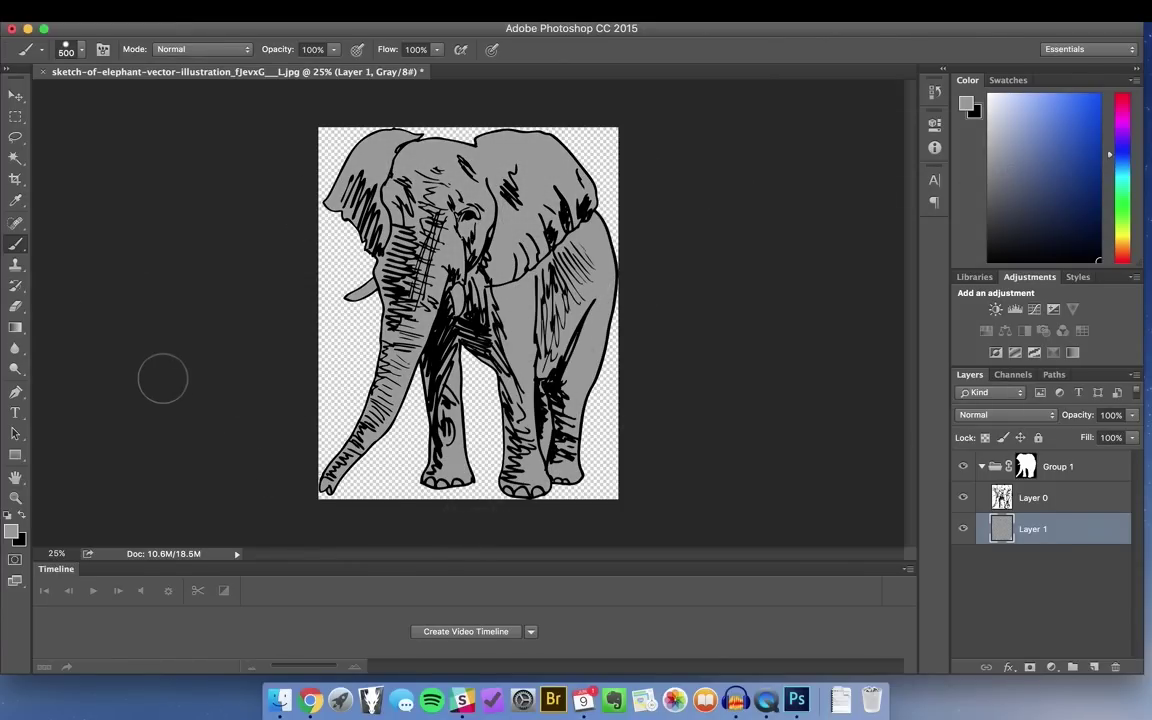
Paint darker grey #777676 shading on the ears, back and legs with a 175 brush.
click(16, 527)
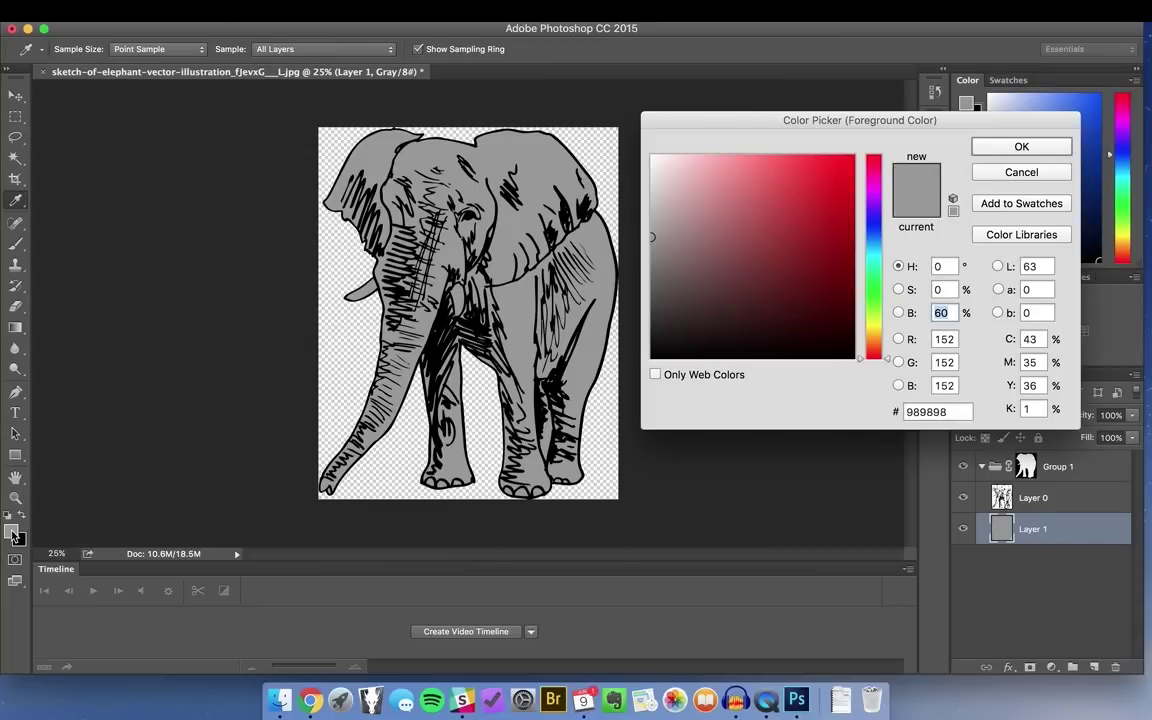
key(Down)
key(Down)
key(Down)
key(Down)
key(Down)
key(Down)
key(Down)
key(Down)
key(Down)
key(Down)
key(Down)
key(Down)
key(Down)
key(Down)
key(Down)
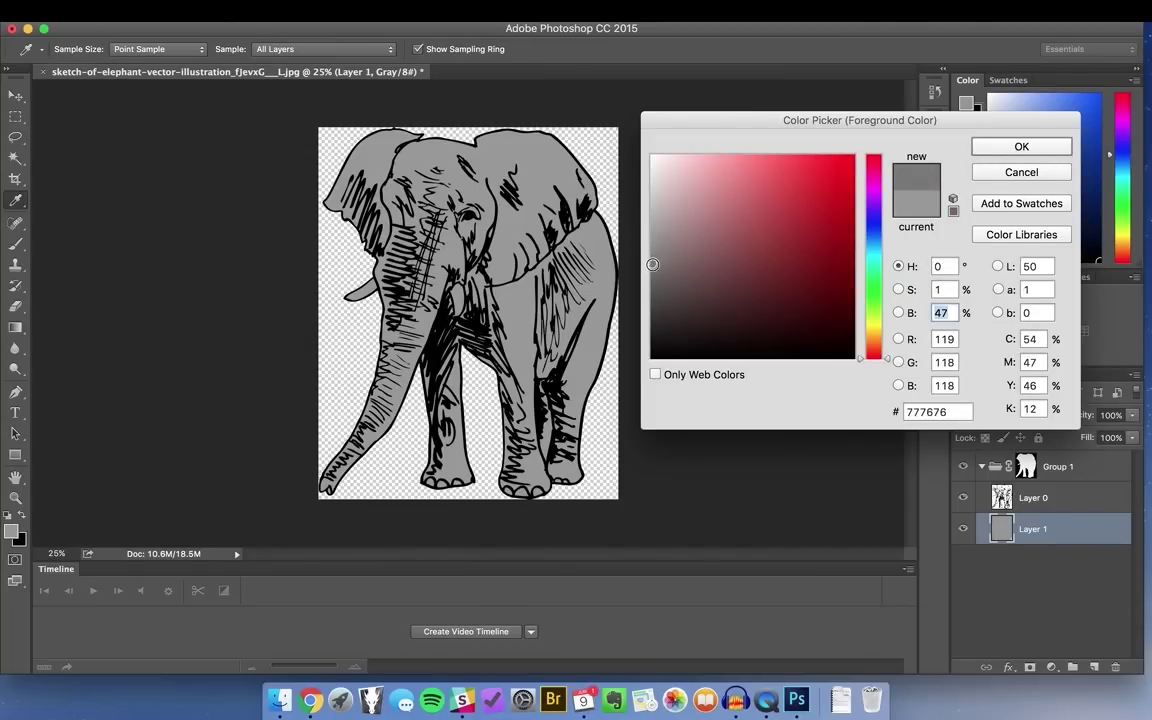
click(1021, 147)
key(b)
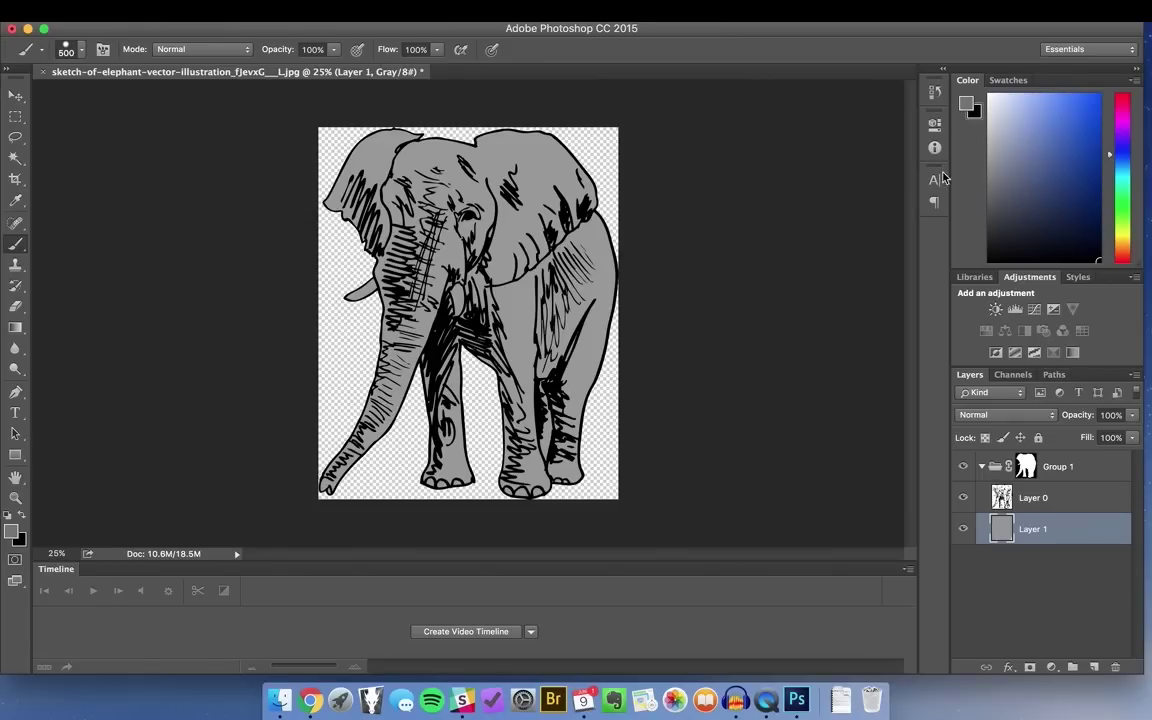
key(bracketleft)
key(bracketleft)
key(bracketleft)
key(bracketleft)
mouse_move(373, 150)
mouse_down()
mouse_move(605, 300)
mouse_move(431, 522)
mouse_up()
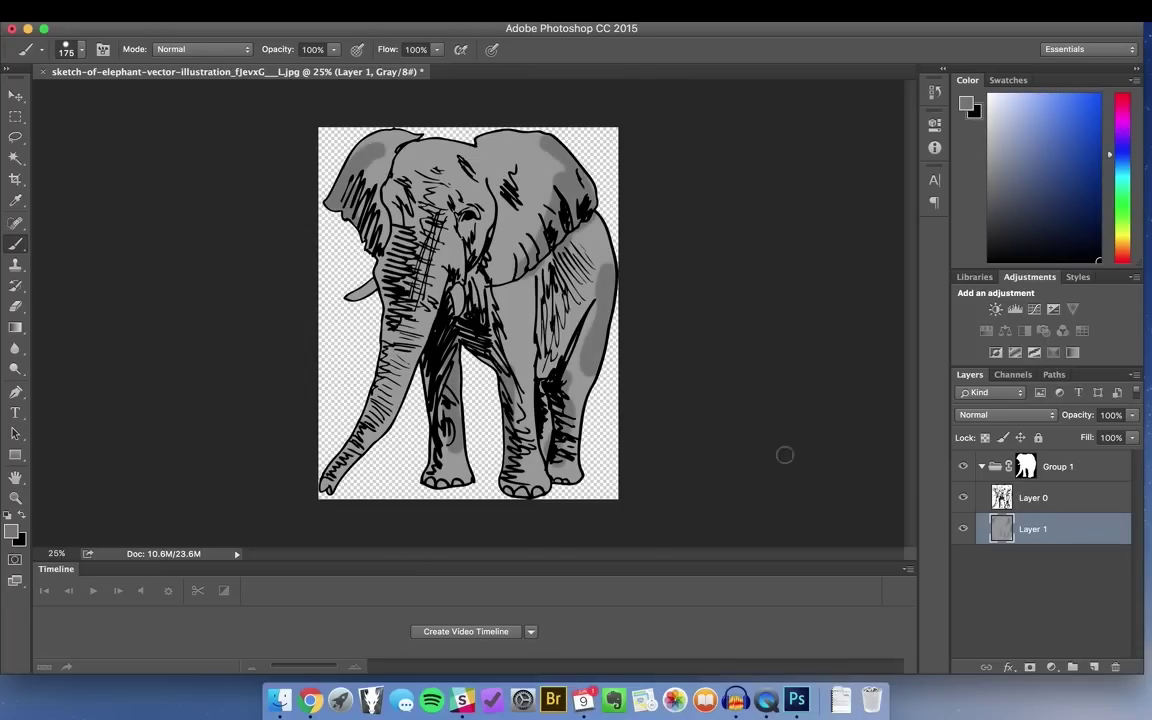